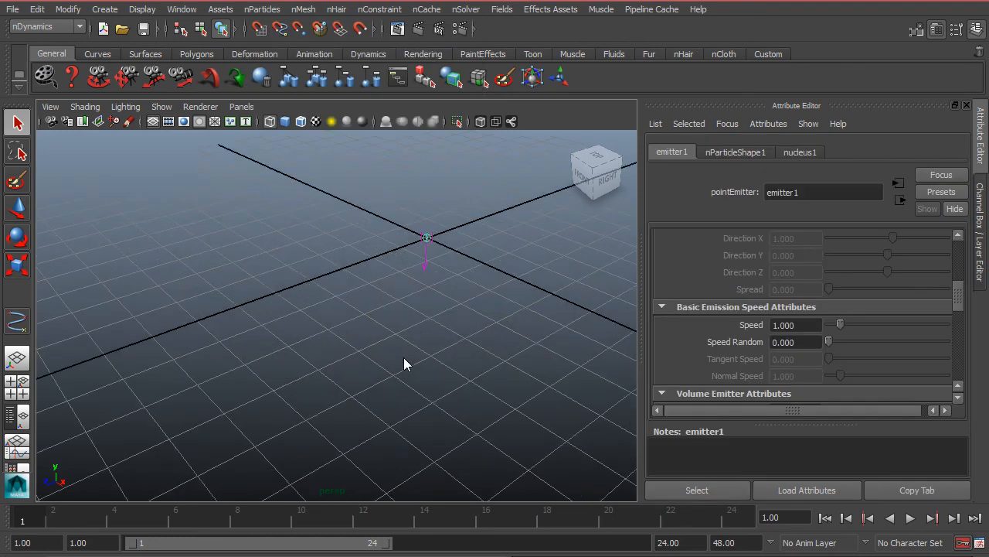
Play the particle simulation and change emitter1's emitter type to Directional.
{"action": "left_click", "coordinate": [913, 522]}
{"action": "middle_click_drag", "start_coordinate": [428, 216], "coordinate": [337, 309], "text": "alt"}
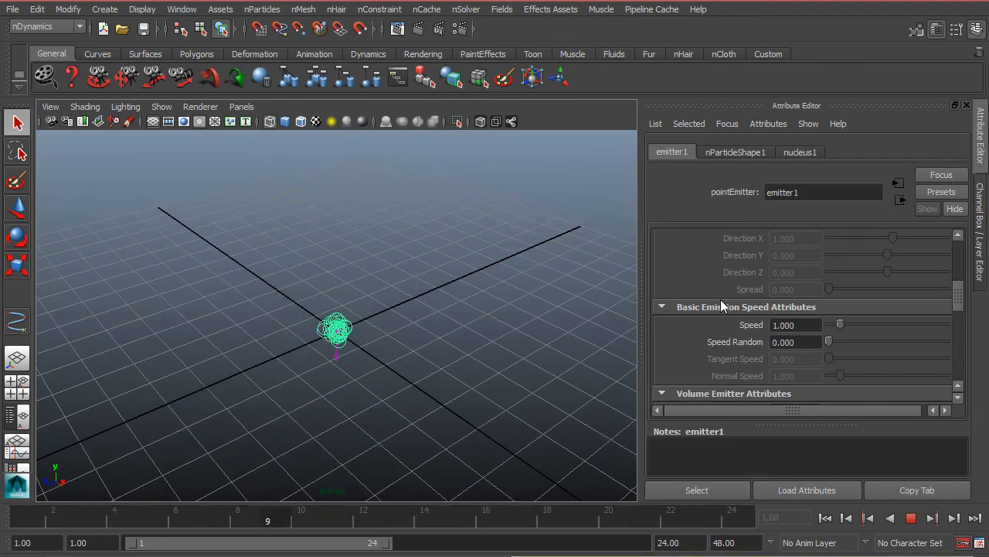
{"action": "scroll", "coordinate": [865, 302], "scroll_direction": "up", "scroll_amount": 6}
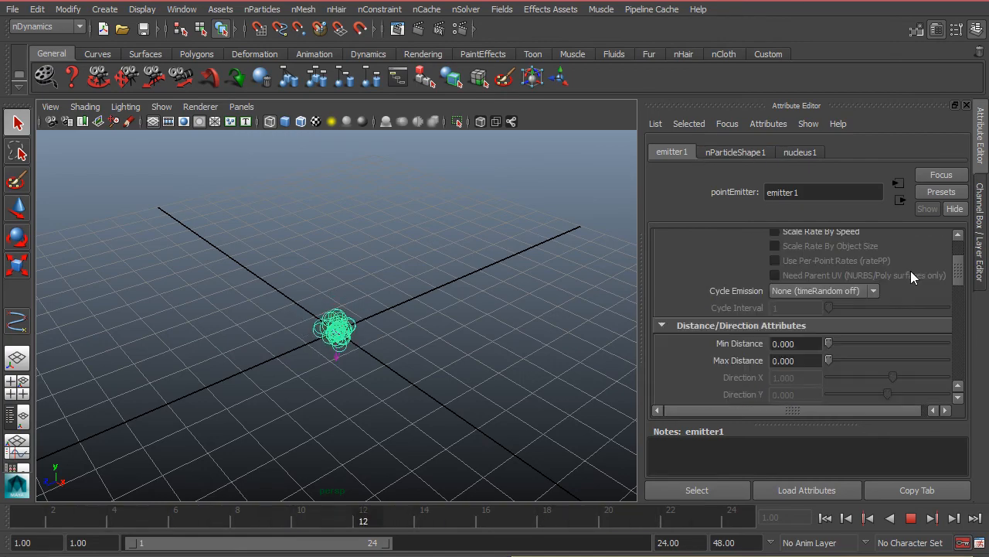
{"action": "left_click", "coordinate": [785, 270]}
{"action": "left_click", "coordinate": [790, 286]}
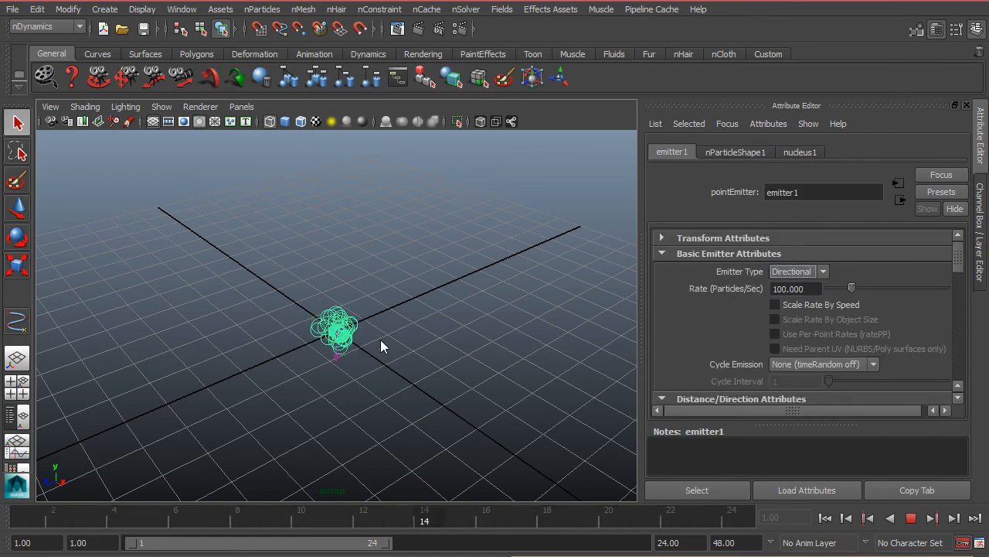
{"action": "left_click_drag", "start_coordinate": [327, 342], "coordinate": [275, 344], "text": "alt"}
Set the directional emitter's rate to 24 particles per second.
{"action": "left_click", "coordinate": [796, 272]}
{"action": "left_click", "coordinate": [801, 287]}
{"action": "double_click", "coordinate": [792, 288]}
{"action": "type", "text": "24"}
{"action": "key", "text": "Return"}
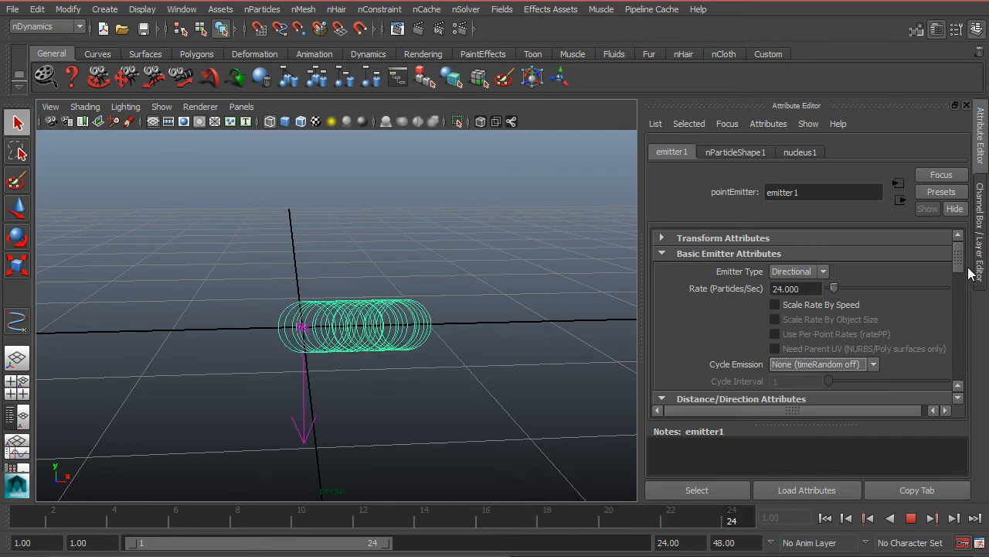
Set emitter1's Speed to 2 in the basic emission speed attributes.
{"action": "left_click_drag", "start_coordinate": [959, 263], "coordinate": [959, 314]}
{"action": "left_click", "coordinate": [804, 256]}
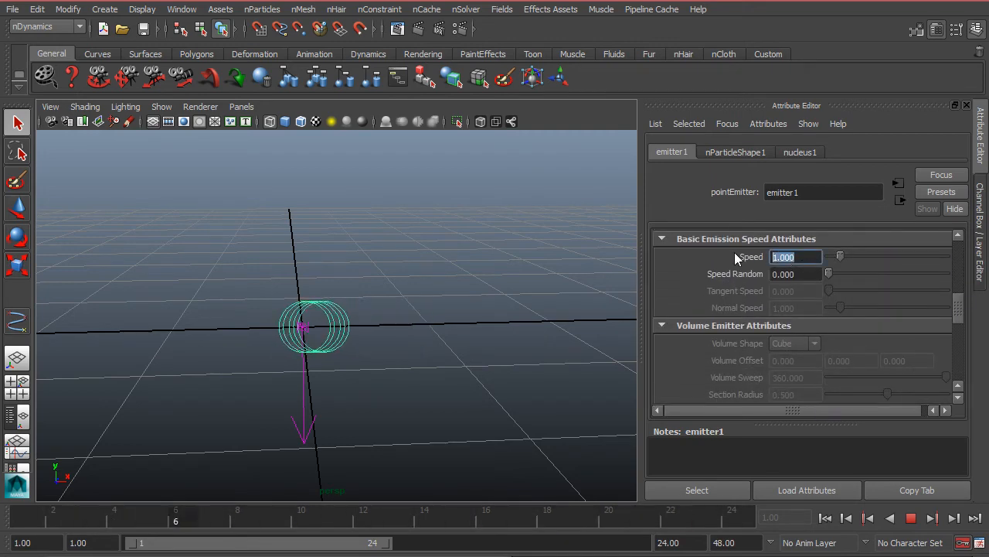
{"action": "type", "text": "2"}
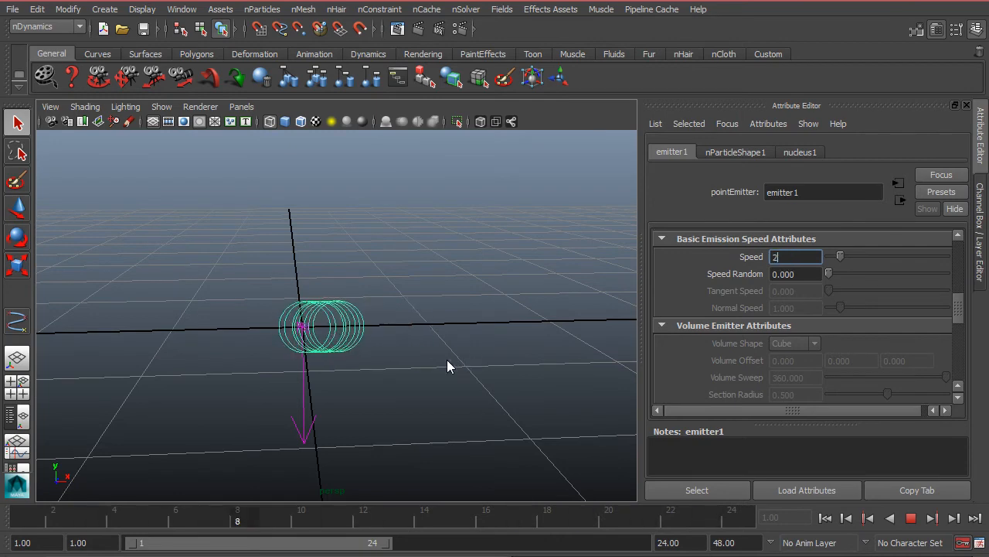
{"action": "key", "text": "Tab"}
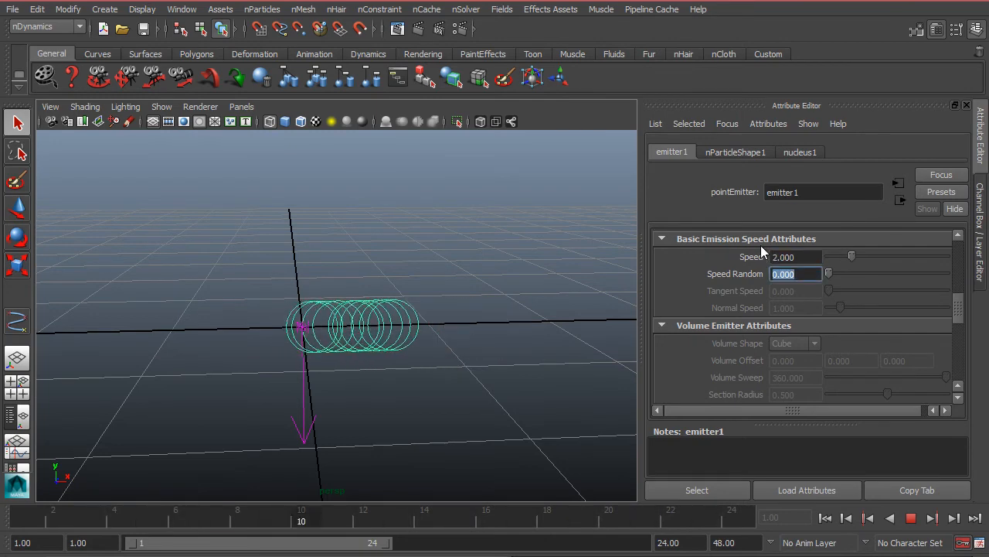
Set emitter1's emission Speed to 1 and its Speed Random to 1.
{"action": "left_click", "coordinate": [808, 258]}
{"action": "type", "text": "1"}
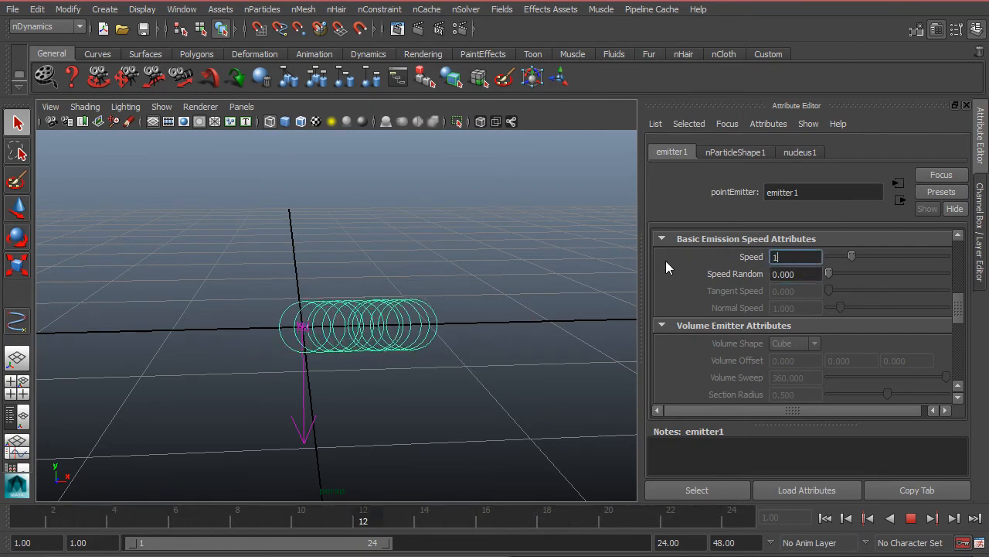
{"action": "key", "text": "Tab"}
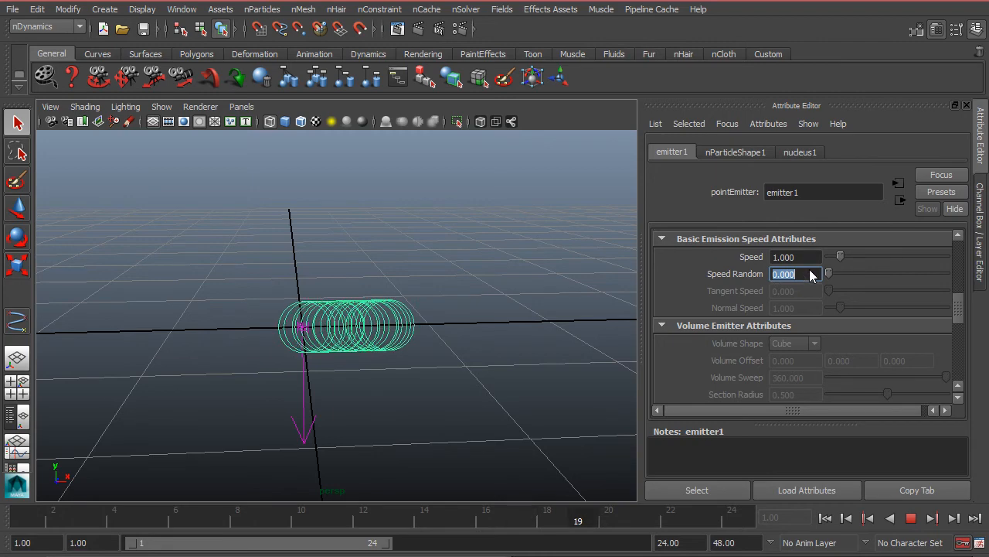
{"action": "type", "text": "1"}
{"action": "key", "text": "Return"}
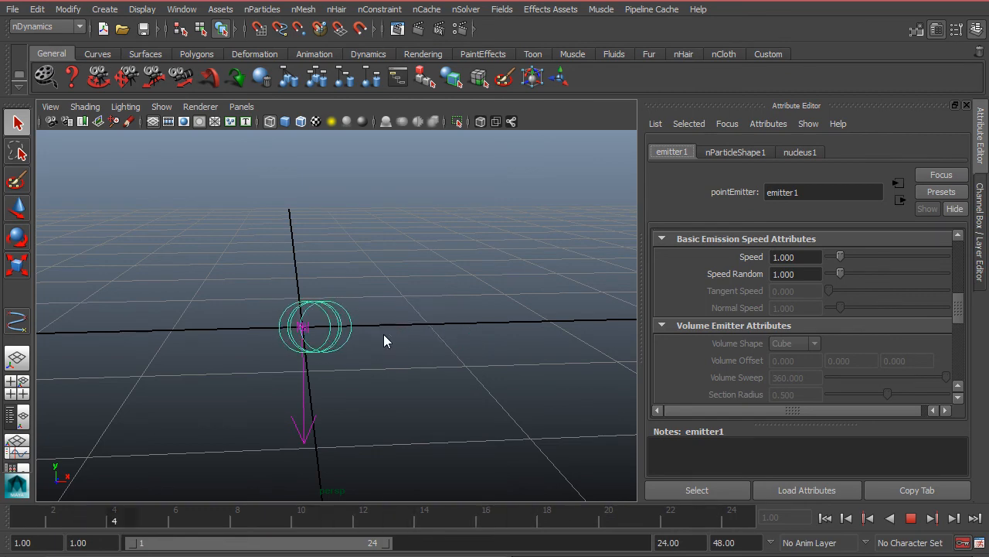
{"action": "left_click", "coordinate": [808, 274]}
{"action": "left_click_drag", "start_coordinate": [809, 270], "coordinate": [741, 267]}
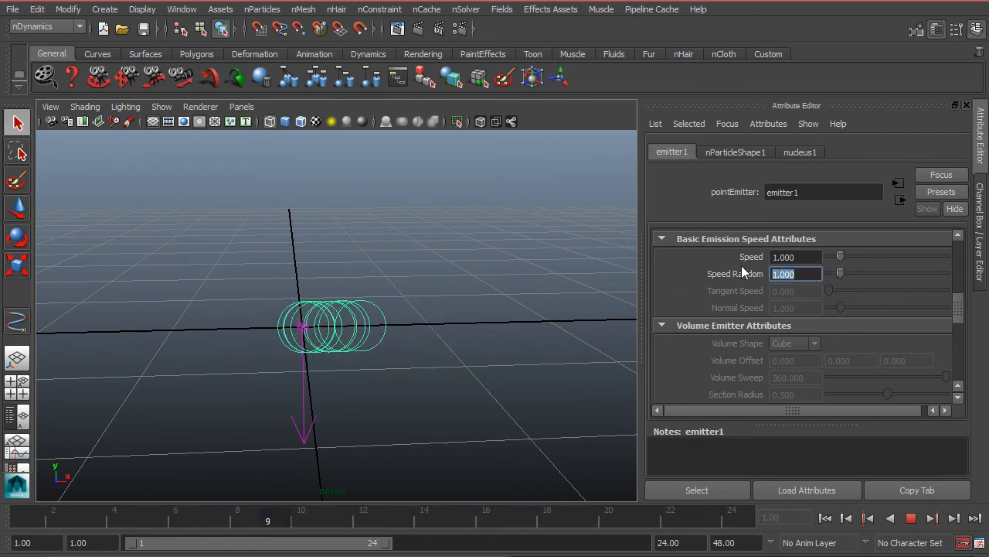
{"action": "left_click_drag", "start_coordinate": [810, 273], "coordinate": [728, 270]}
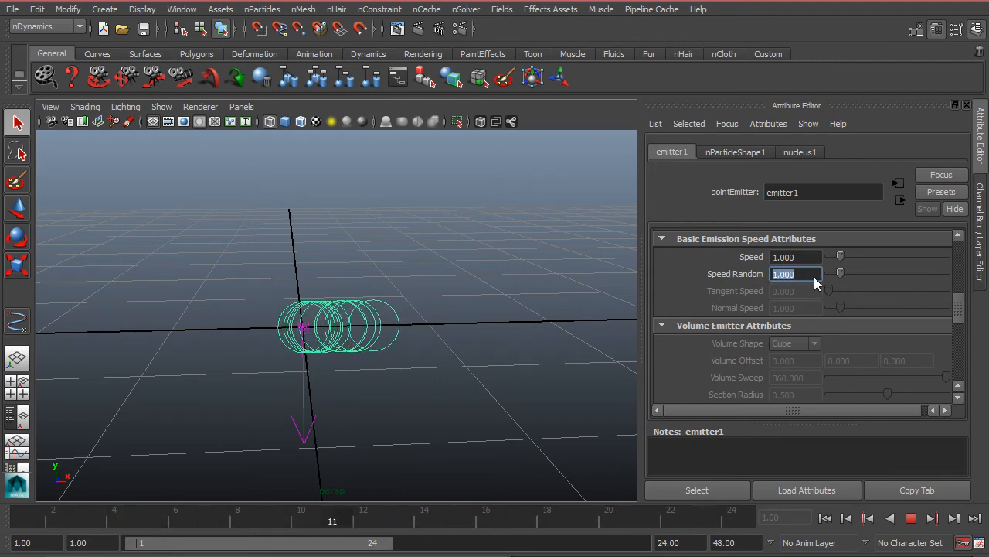
{"action": "left_click_drag", "start_coordinate": [804, 257], "coordinate": [693, 249]}
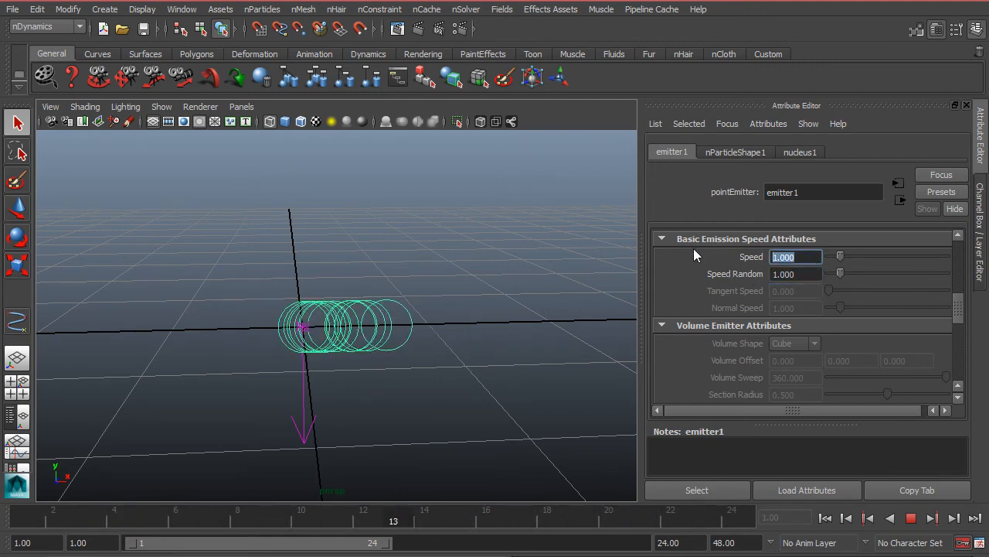
{"action": "left_click", "coordinate": [805, 277]}
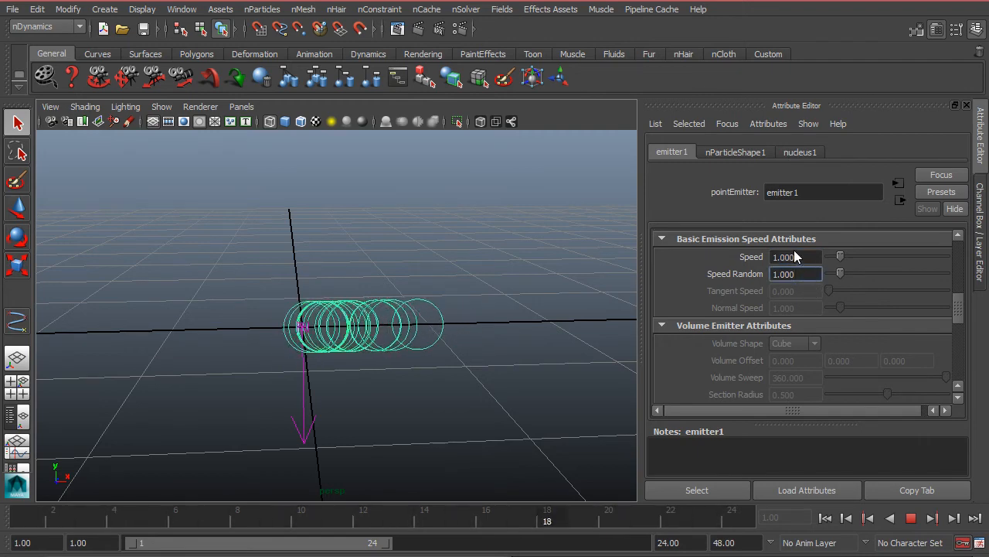
{"action": "left_click_drag", "start_coordinate": [809, 259], "coordinate": [744, 269]}
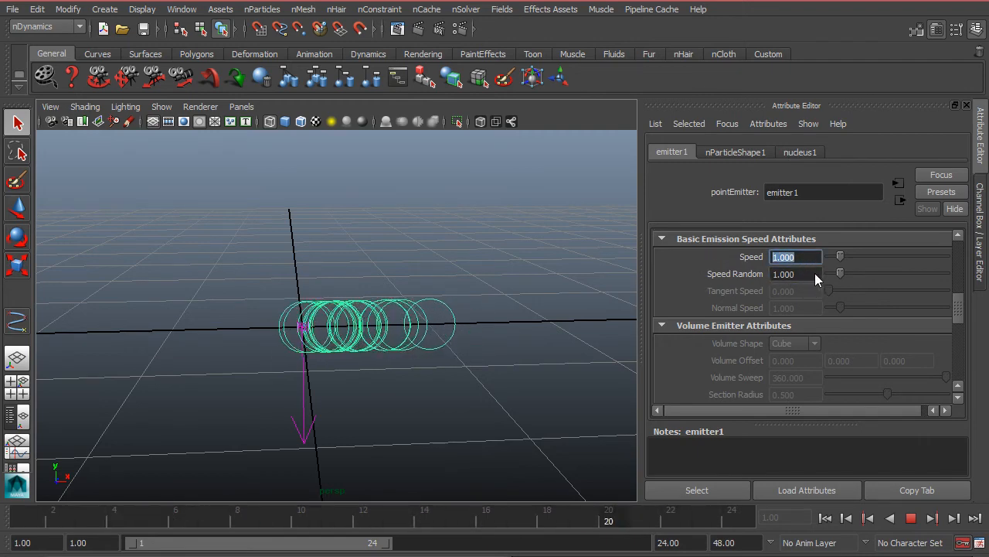
{"action": "left_click_drag", "start_coordinate": [815, 272], "coordinate": [711, 272]}
{"action": "left_click_drag", "start_coordinate": [813, 257], "coordinate": [710, 248]}
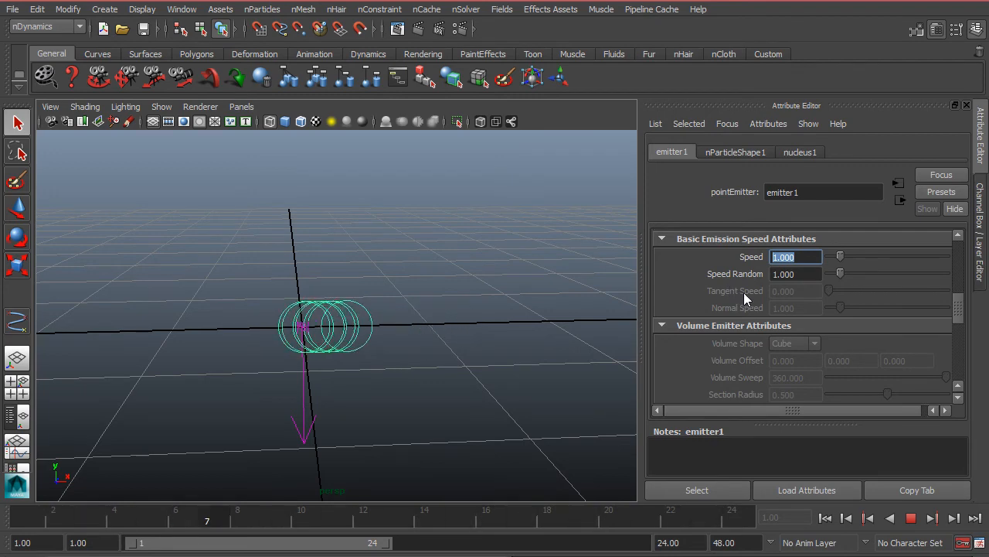
Set emitter1's Speed Random to 2.
{"action": "left_click_drag", "start_coordinate": [813, 274], "coordinate": [721, 271]}
{"action": "type", "text": "2"}
{"action": "key", "text": "Return"}
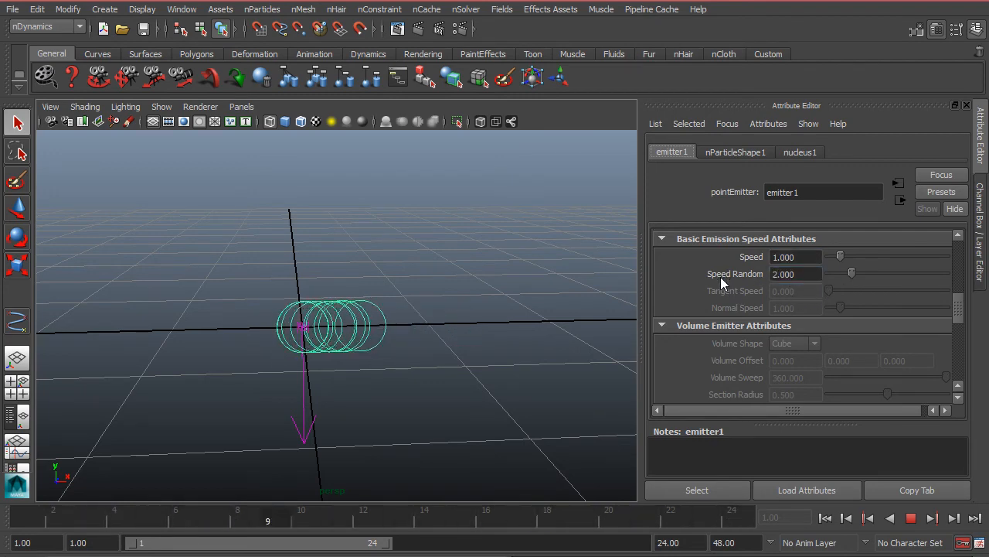
Raise emitter1's Speed Random to 4 while the simulation plays.
{"action": "left_click_drag", "start_coordinate": [804, 257], "coordinate": [701, 259]}
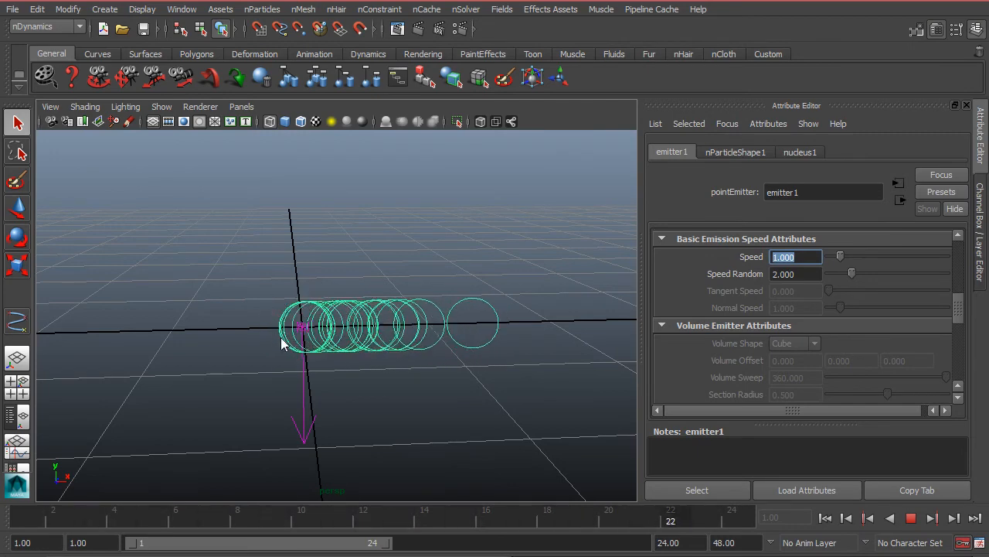
{"action": "left_click", "coordinate": [809, 273]}
{"action": "type", "text": "4"}
{"action": "key", "text": "Return"}
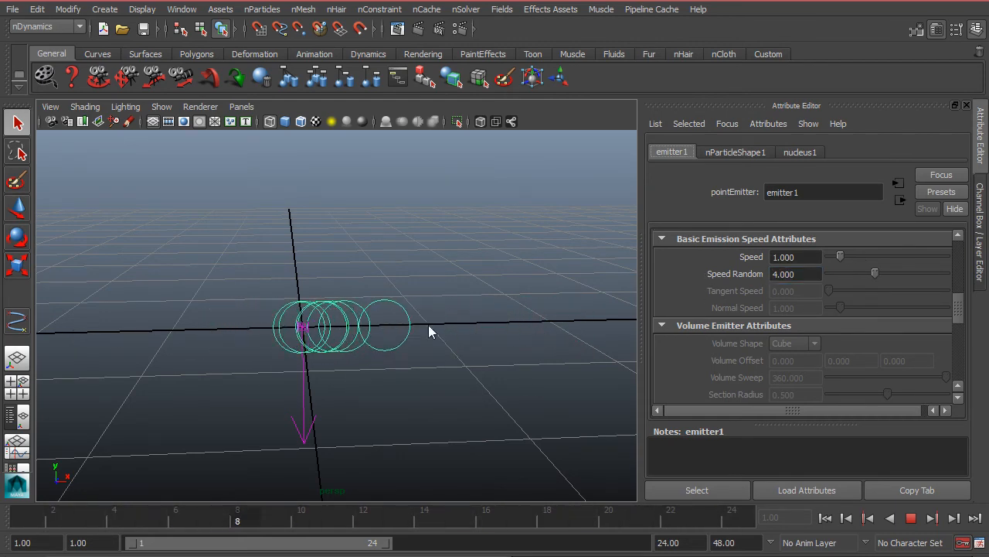
Select the emitter together with its particles and stop the simulation playback.
{"action": "left_click", "coordinate": [806, 256]}
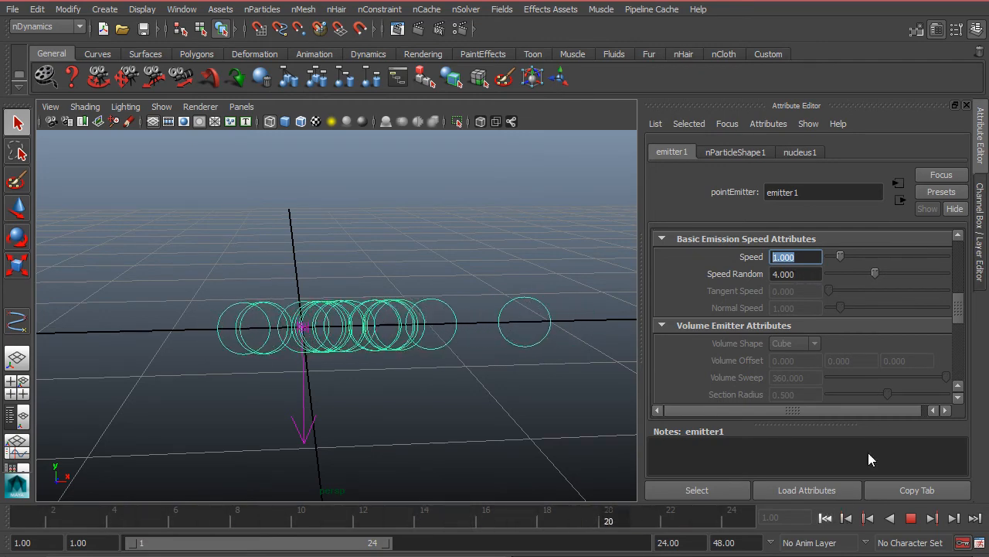
{"action": "left_click_drag", "start_coordinate": [270, 259], "coordinate": [533, 363]}
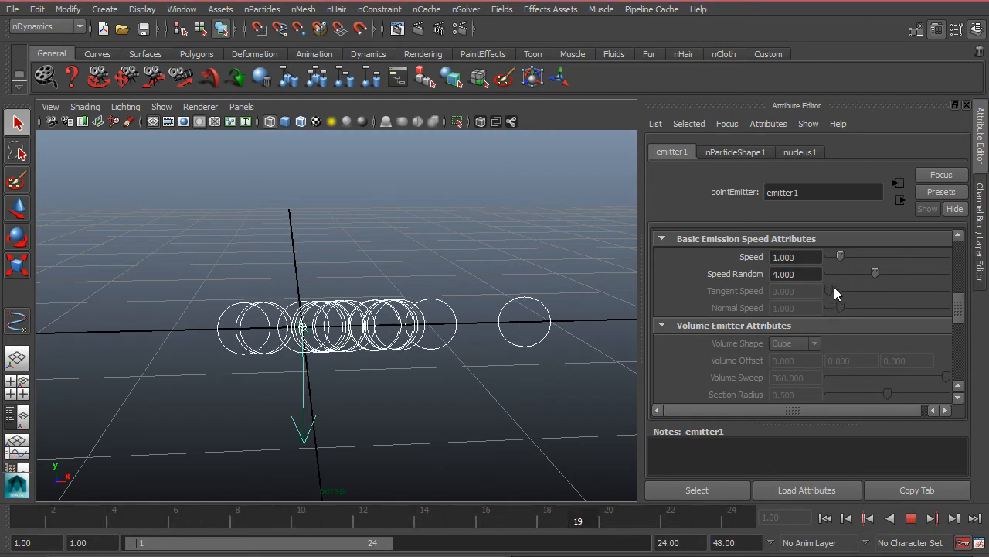
{"action": "left_click", "coordinate": [816, 273]}
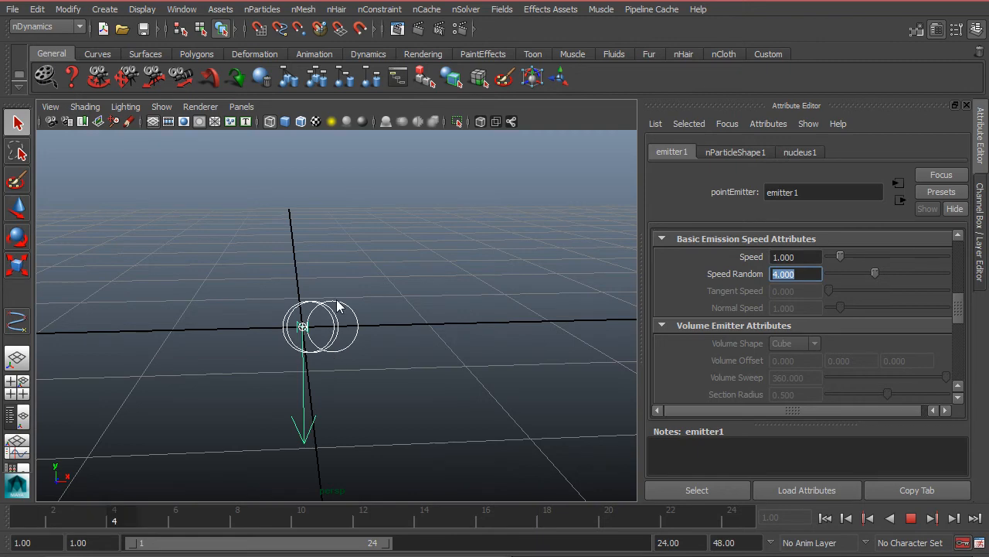
{"action": "left_click", "coordinate": [911, 518]}
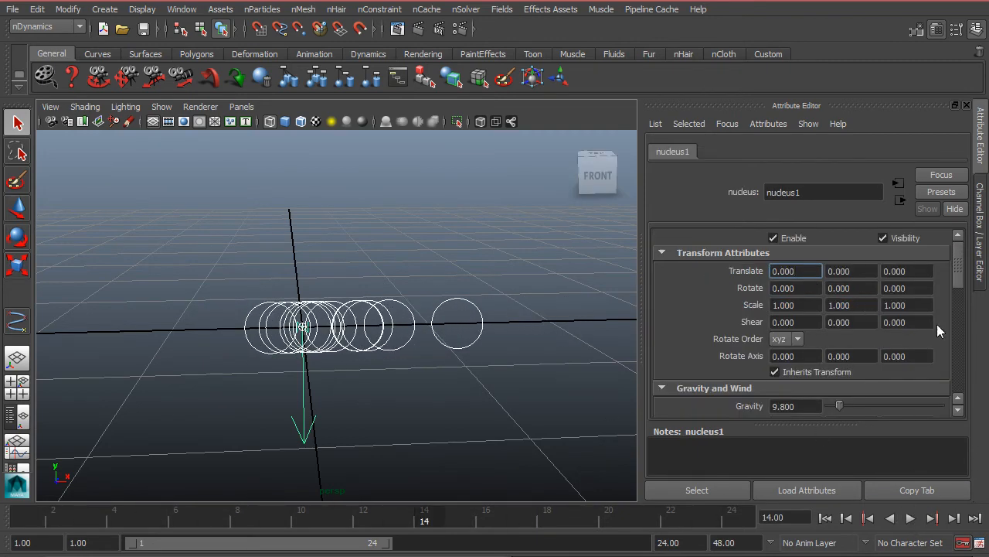
Show the Outliner beside the perspective view and select emitter1 to review its emission speed and volume attributes.
{"action": "scroll", "coordinate": [937, 325], "scroll_direction": "down", "scroll_amount": 3}
{"action": "left_click", "coordinate": [441, 317]}
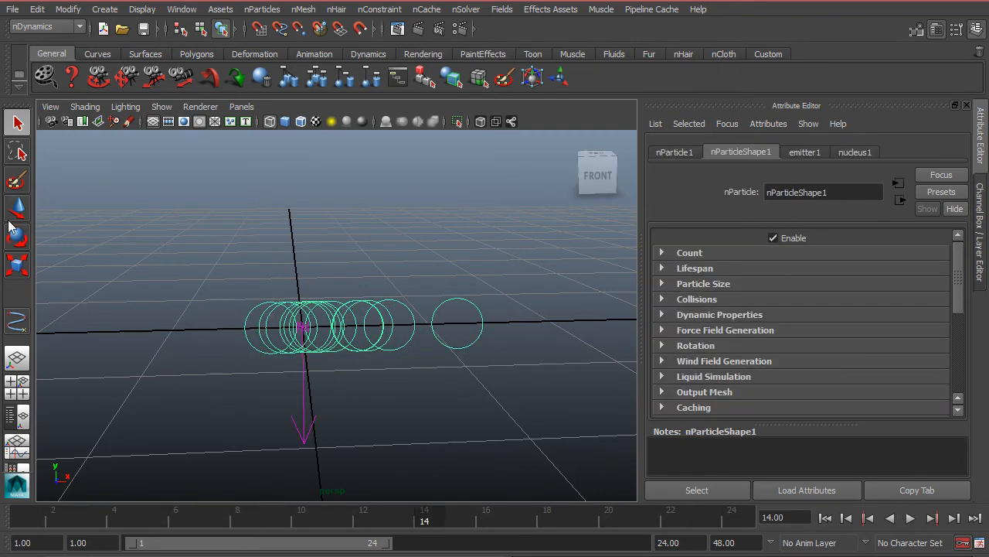
{"action": "left_click", "coordinate": [20, 416]}
{"action": "left_click", "coordinate": [100, 204]}
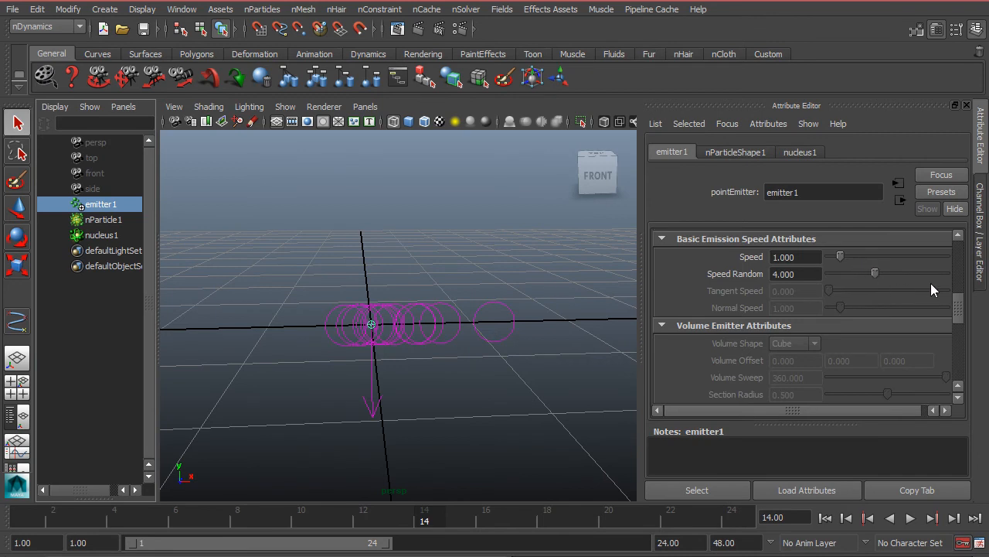
{"action": "scroll", "coordinate": [964, 310], "scroll_direction": "up", "scroll_amount": 1}
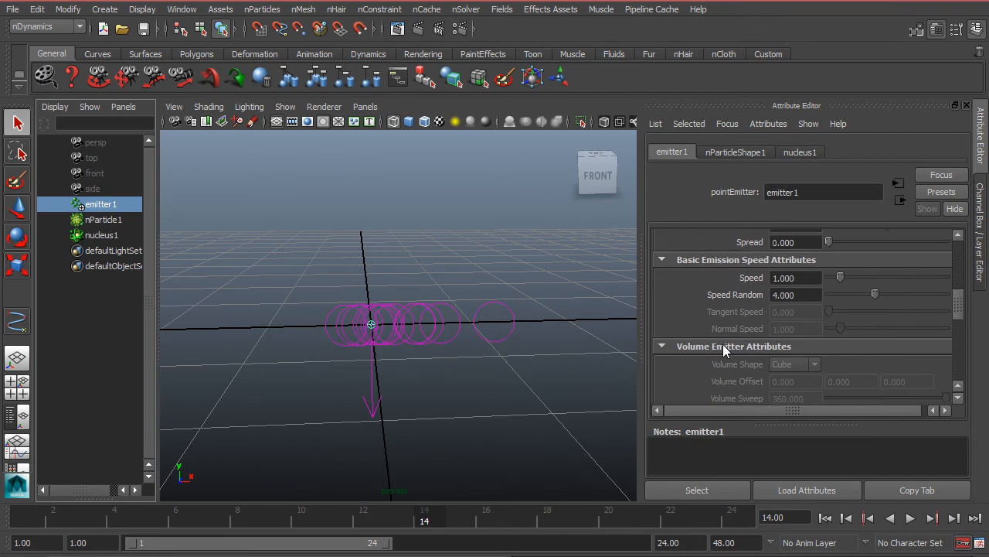
Return to the single perspective view and delete the emitter, its particles and the nucleus.
{"action": "left_click", "coordinate": [331, 246]}
{"action": "key", "text": "space"}
{"action": "left_click_drag", "start_coordinate": [197, 223], "coordinate": [442, 394]}
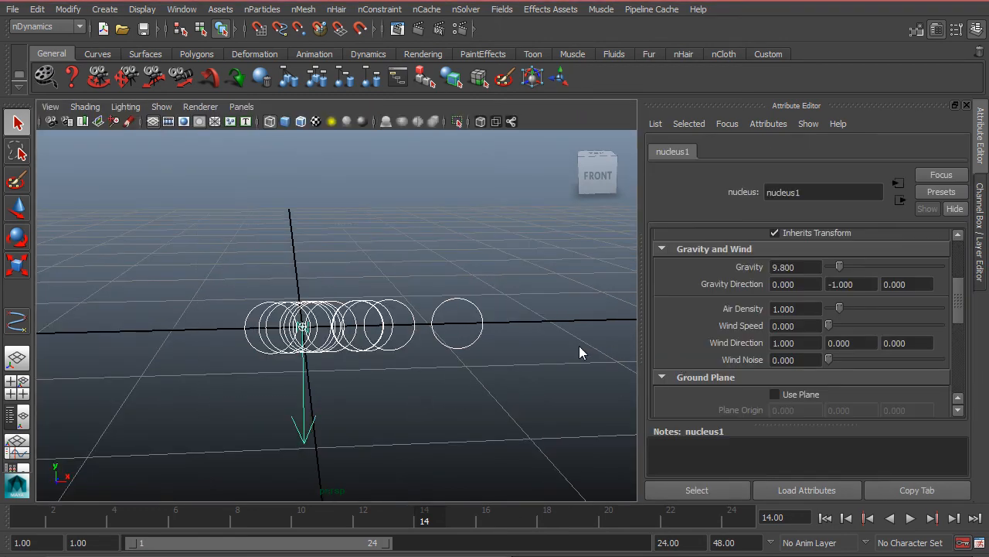
{"action": "key", "text": "Delete"}
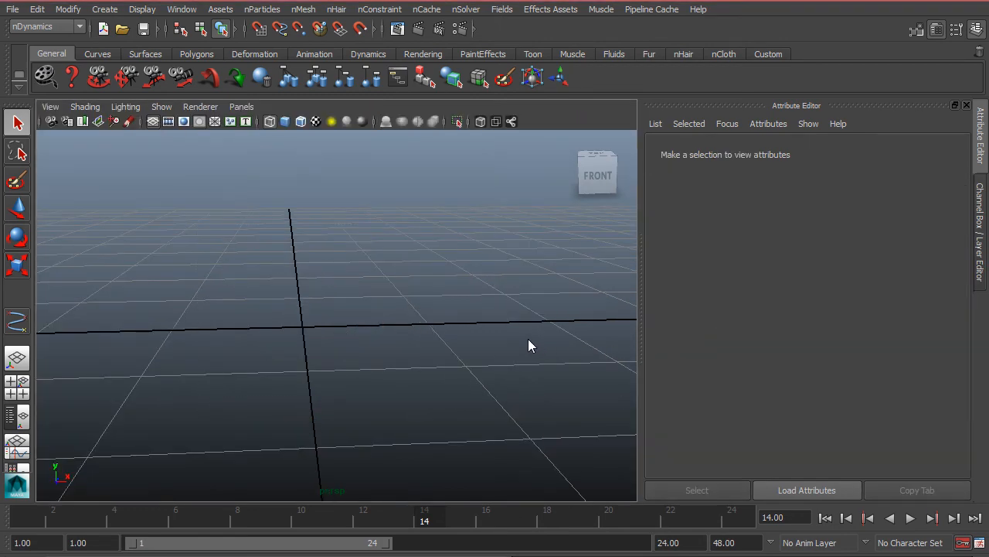
Create a polygon plane at the origin of the emptied scene.
{"action": "left_click", "coordinate": [104, 9]}
{"action": "mouse_move", "coordinate": [121, 48]}
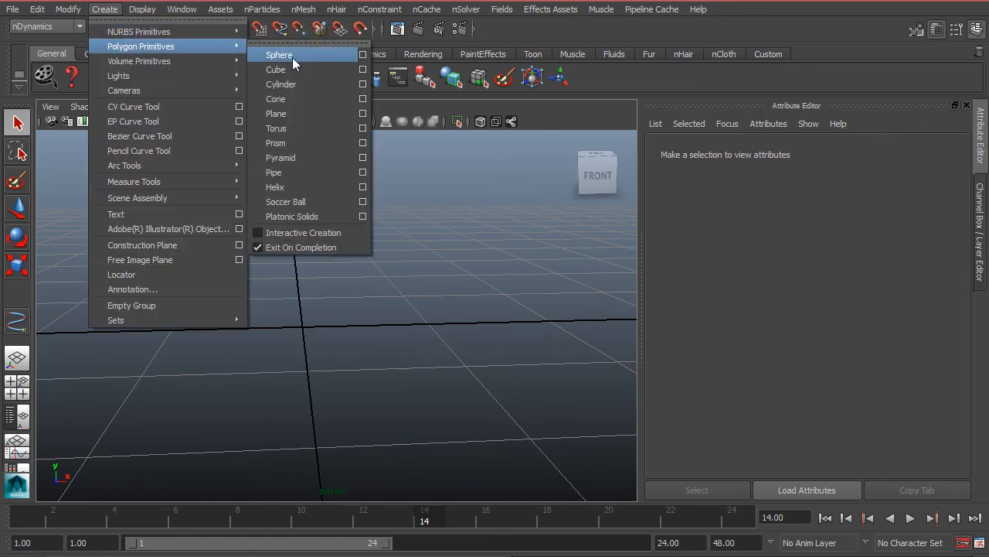
{"action": "left_click", "coordinate": [299, 114]}
{"action": "left_click_drag", "start_coordinate": [410, 357], "coordinate": [445, 345], "text": "alt"}
Set the polygon plane's Subdivisions Width and Subdivisions Height to 3 in its polyPlane1 inputs.
{"action": "key", "text": "ctrl+a"}
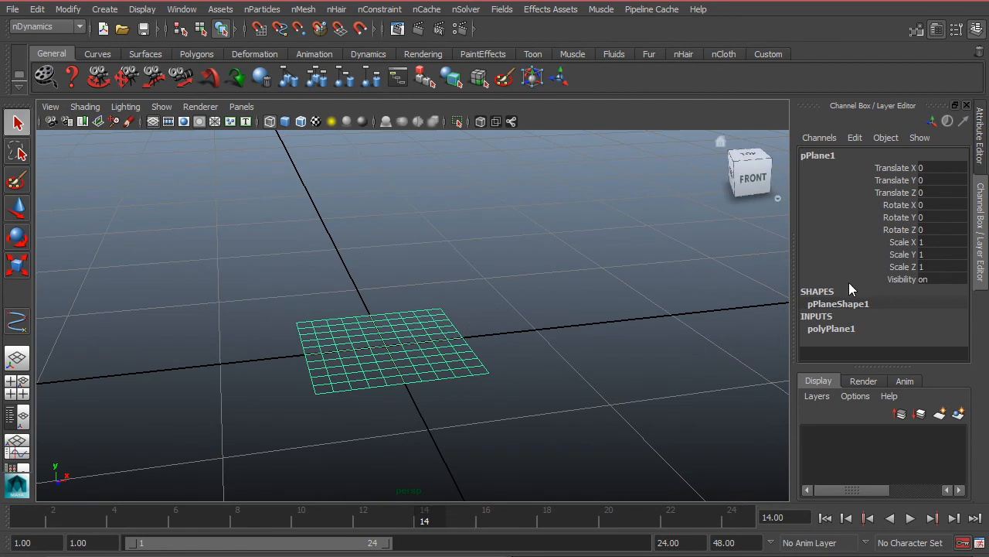
{"action": "left_click", "coordinate": [817, 328]}
{"action": "scroll", "coordinate": [918, 328], "scroll_direction": "down", "scroll_amount": 2}
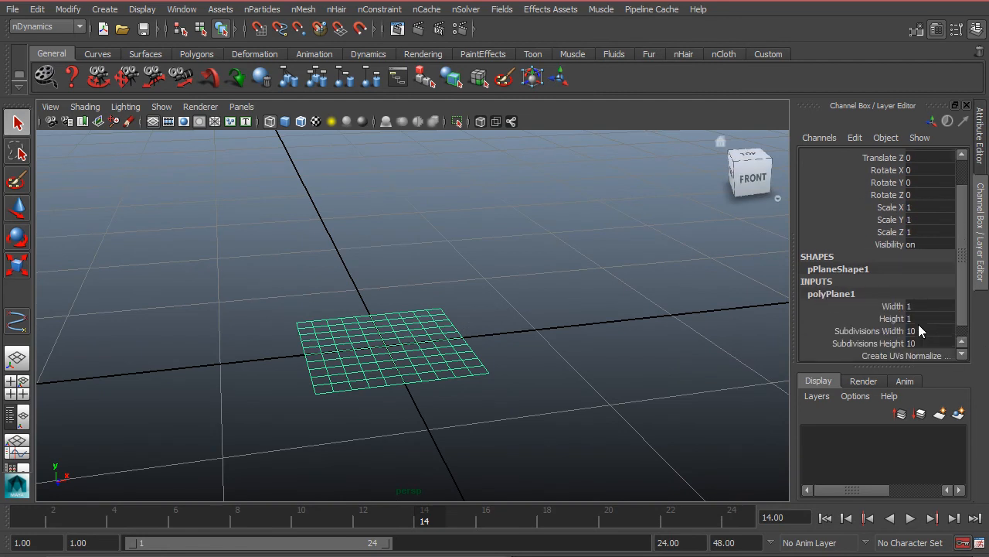
{"action": "left_click_drag", "start_coordinate": [866, 331], "coordinate": [868, 343]}
{"action": "middle_click_drag", "start_coordinate": [630, 313], "coordinate": [598, 301]}
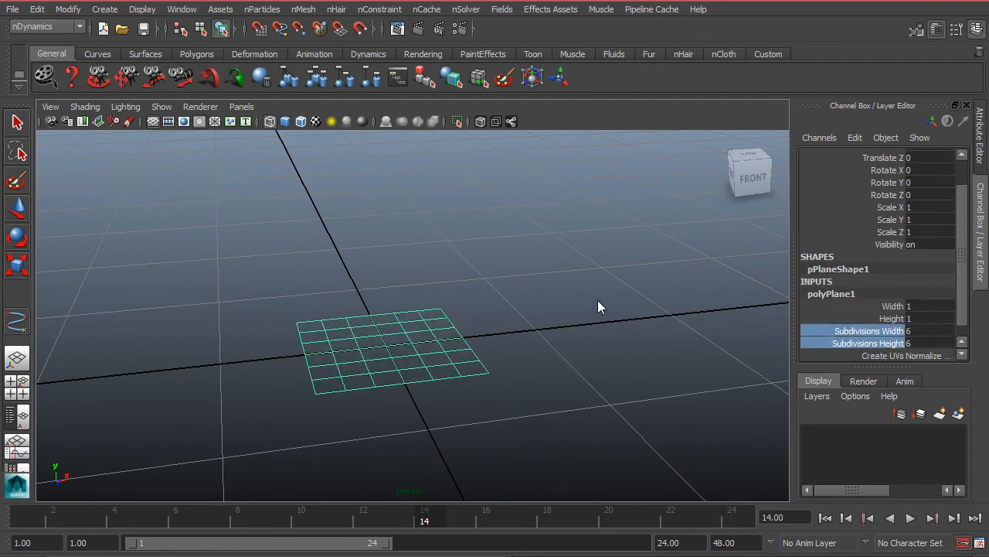
{"action": "scroll", "coordinate": [511, 311], "scroll_direction": "up", "scroll_amount": 4}
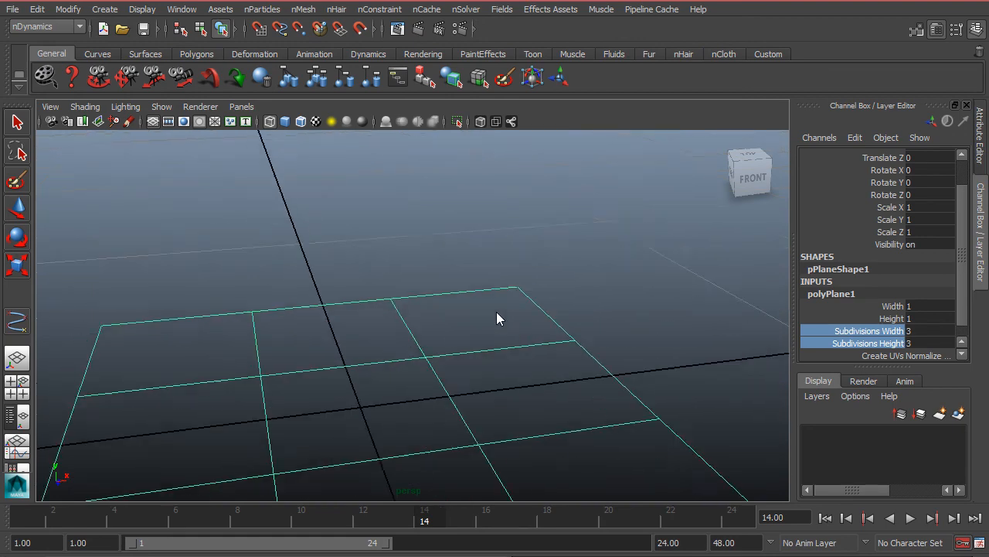
Add an Emit from Object emitter with default settings to the subdivided polygon plane.
{"action": "scroll", "coordinate": [496, 312], "scroll_direction": "down", "scroll_amount": 2}
{"action": "middle_click_drag", "start_coordinate": [436, 324], "coordinate": [531, 268], "text": "alt"}
{"action": "key", "text": "q"}
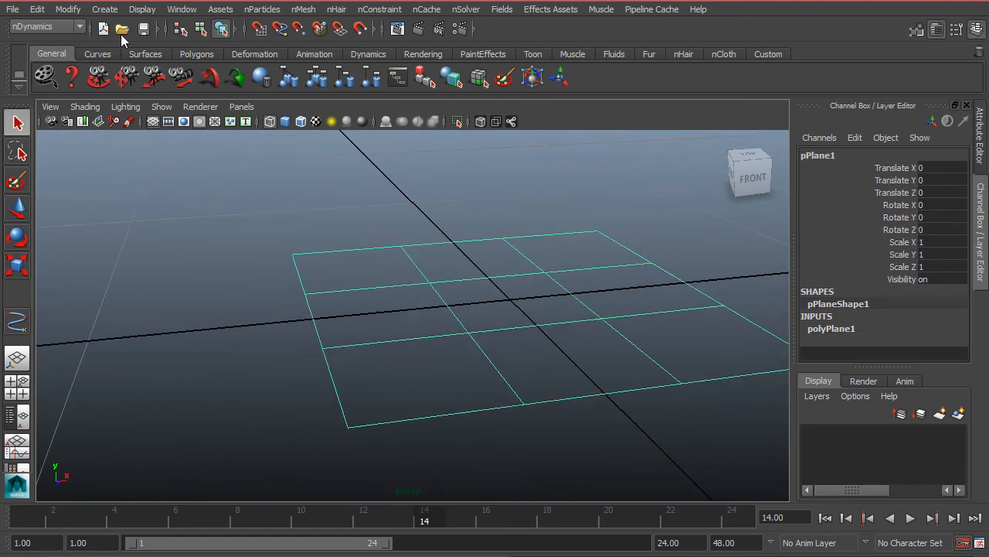
{"action": "left_click", "coordinate": [253, 9]}
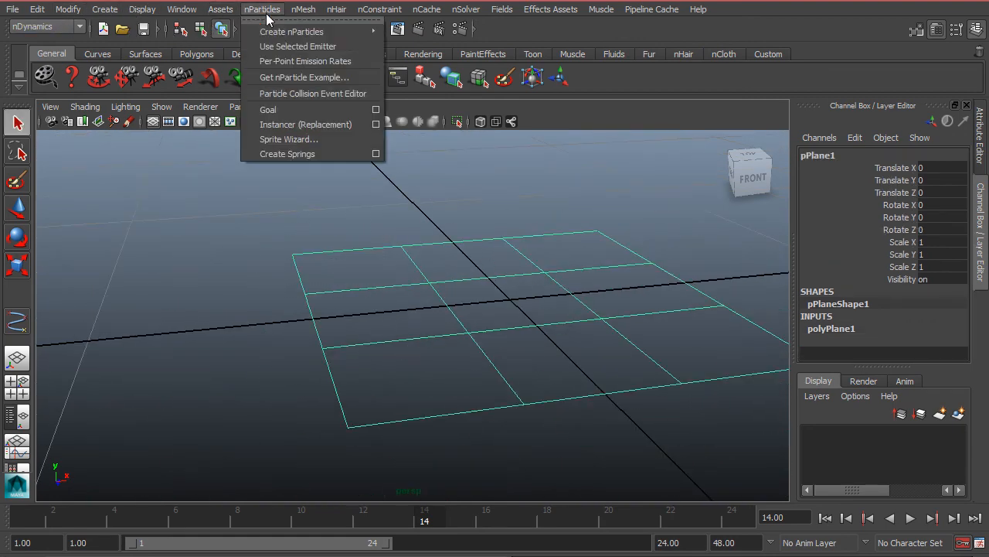
{"action": "mouse_move", "coordinate": [286, 31]}
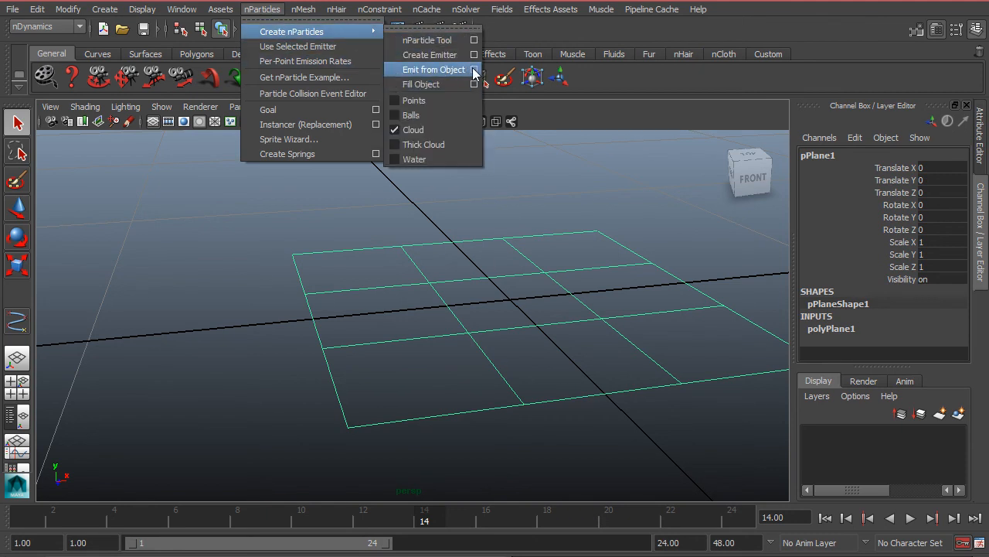
{"action": "left_click", "coordinate": [475, 70]}
{"action": "left_click", "coordinate": [292, 164]}
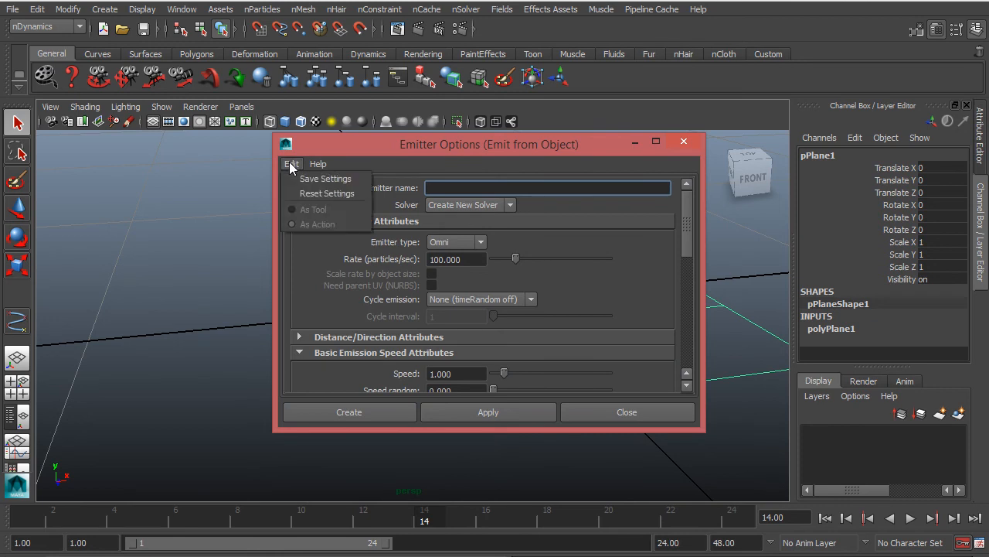
{"action": "left_click", "coordinate": [305, 196]}
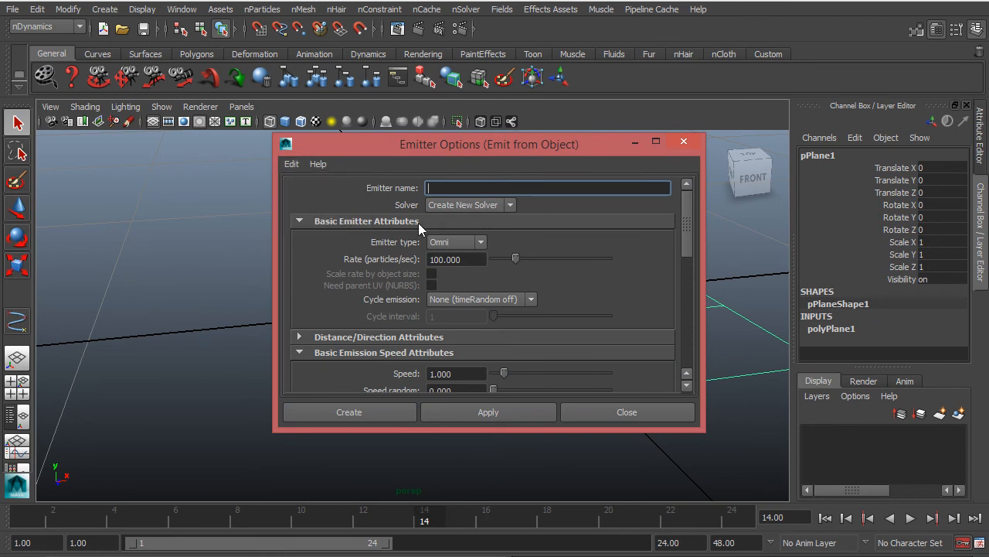
{"action": "left_click", "coordinate": [486, 412]}
{"action": "left_click", "coordinate": [622, 419]}
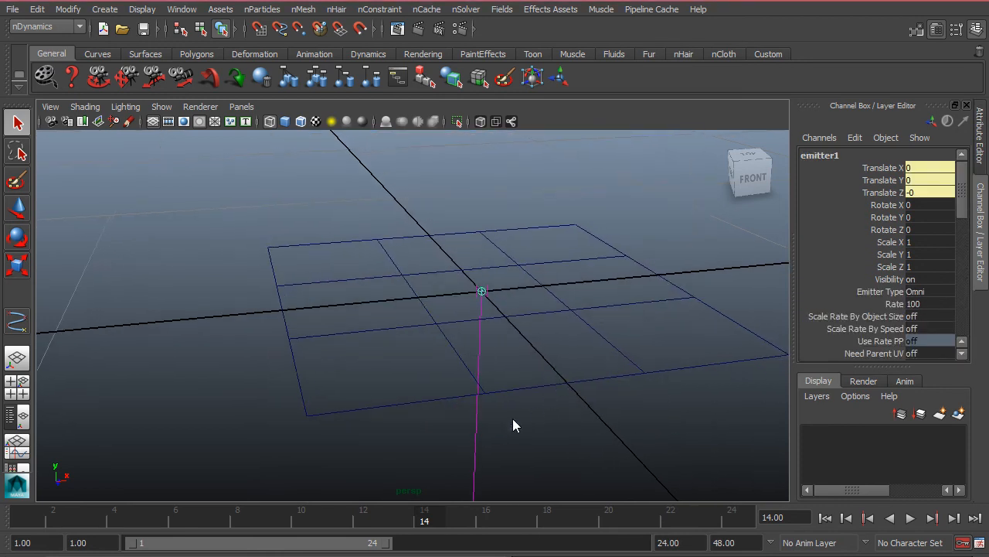
Go back to frame 1 and inspect in the Outliner how emitter1 is parented under pPlane1.
{"action": "left_click_drag", "start_coordinate": [281, 216], "coordinate": [350, 314]}
{"action": "left_click", "coordinate": [25, 520]}
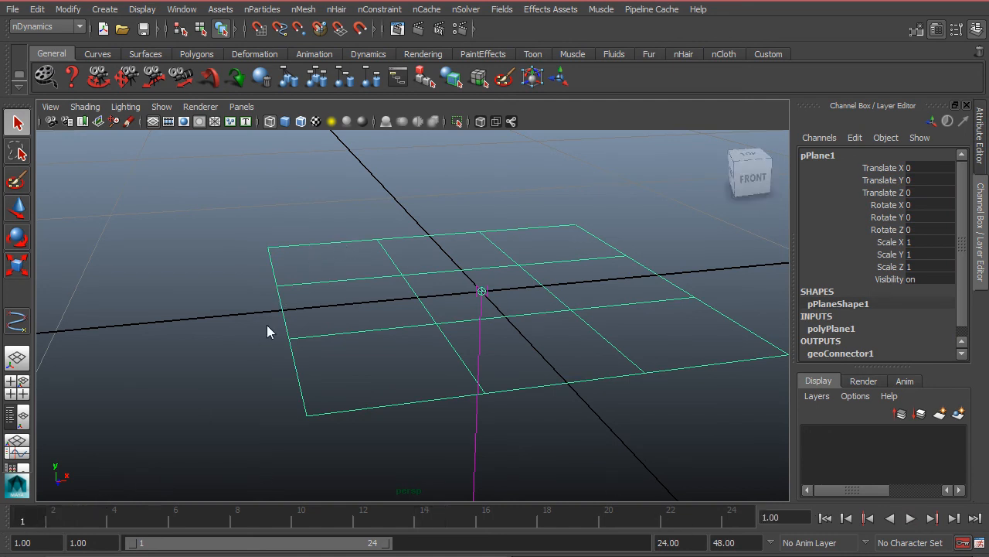
{"action": "left_click", "coordinate": [17, 416]}
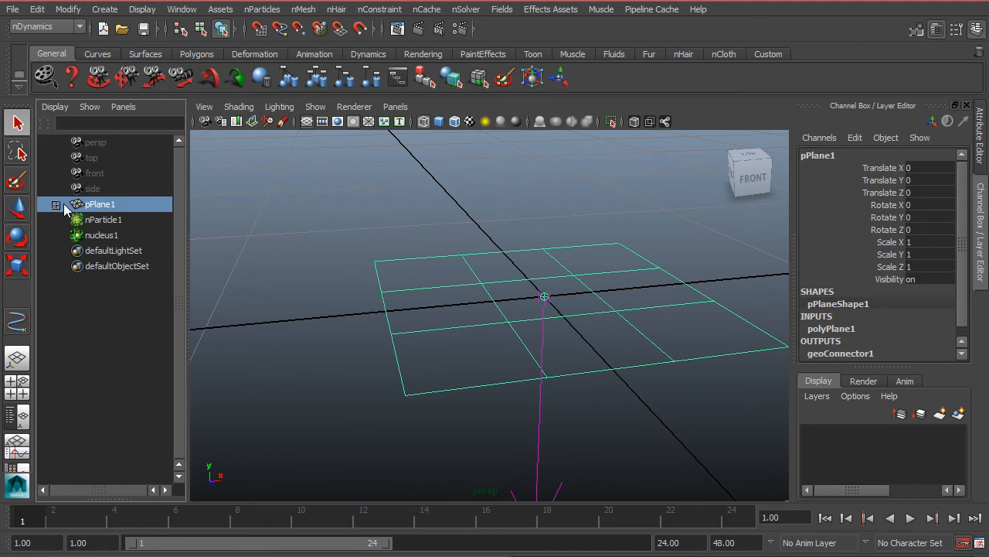
{"action": "left_click", "coordinate": [113, 220]}
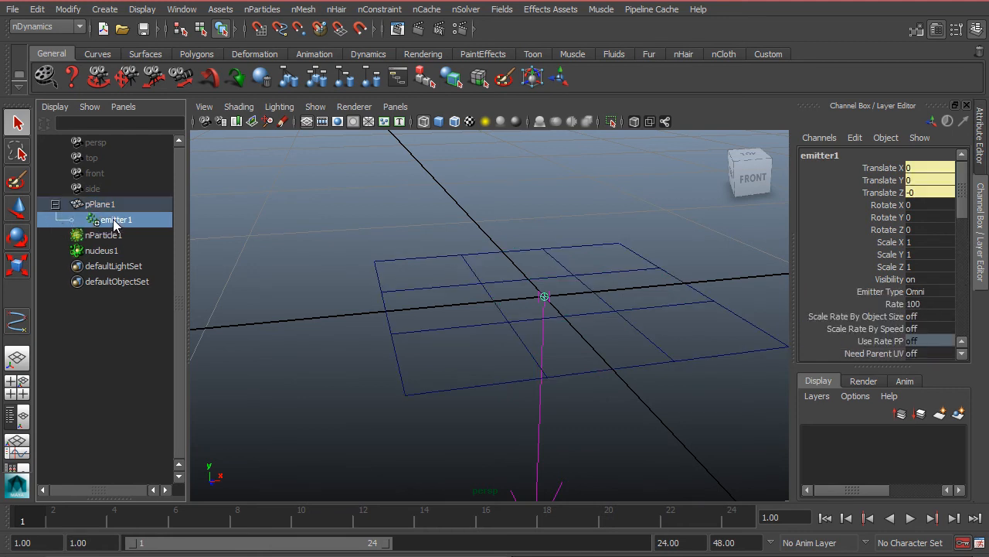
{"action": "left_click", "coordinate": [101, 204]}
{"action": "left_click", "coordinate": [112, 220]}
{"action": "left_click", "coordinate": [100, 204]}
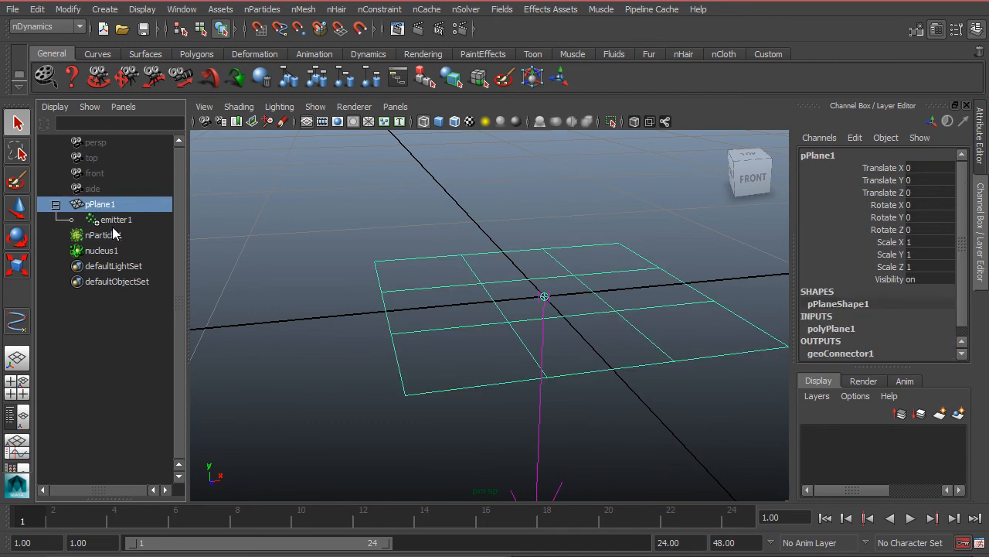
{"action": "left_click", "coordinate": [124, 219]}
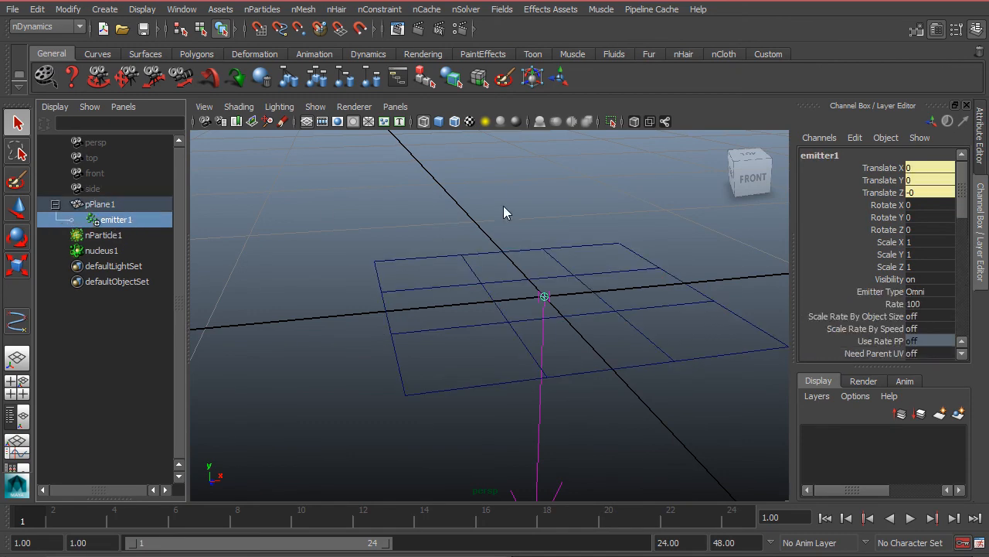
Set emitter1's Emitter Type to Surface in its Basic Emitter Attributes.
{"action": "key", "text": "ctrl+a"}
{"action": "scroll", "coordinate": [863, 309], "scroll_direction": "up", "scroll_amount": 6}
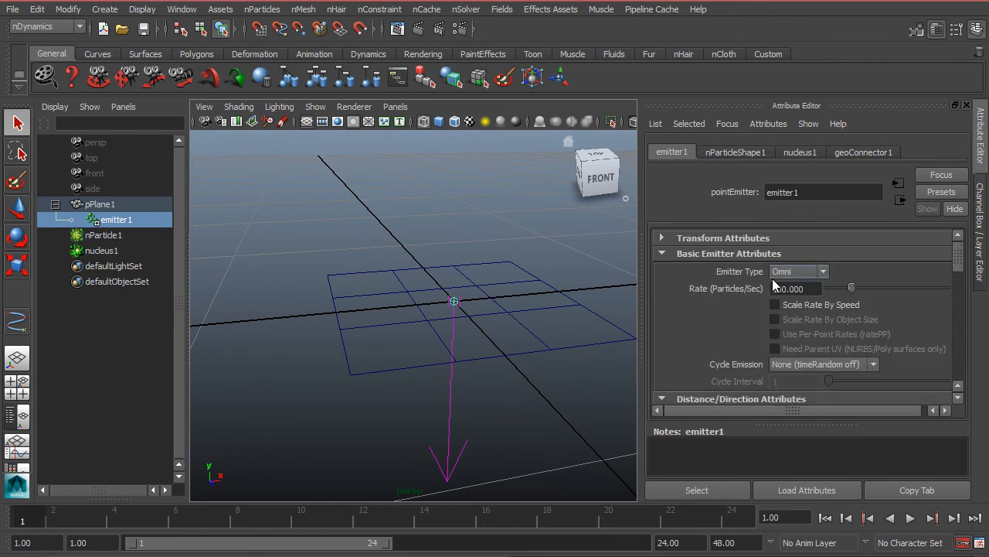
{"action": "left_click", "coordinate": [789, 271]}
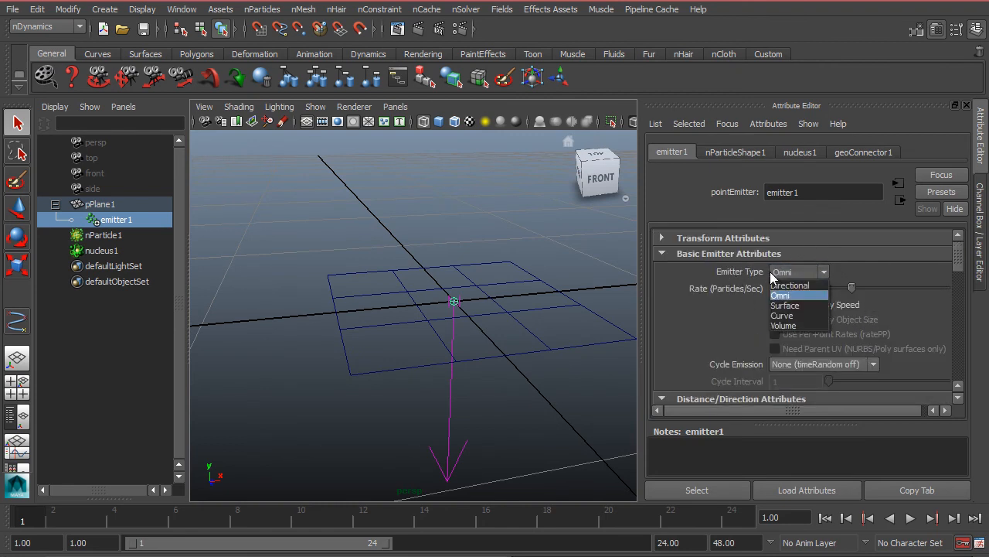
{"action": "left_click", "coordinate": [808, 306]}
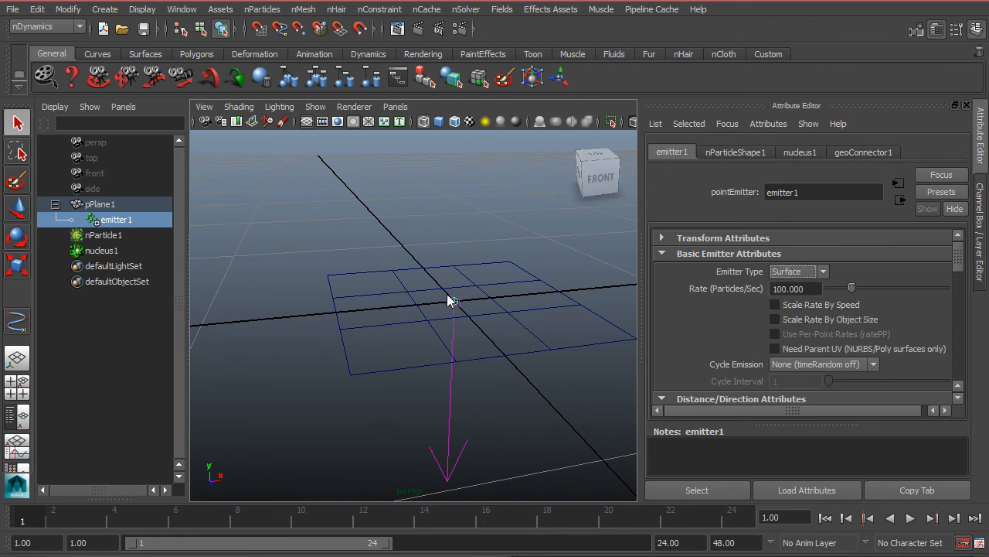
Return to the single perspective view and set the playback end frame to 100.
{"action": "left_click", "coordinate": [361, 254]}
{"action": "key", "text": "space"}
{"action": "left_click_drag", "start_coordinate": [274, 216], "coordinate": [408, 317]}
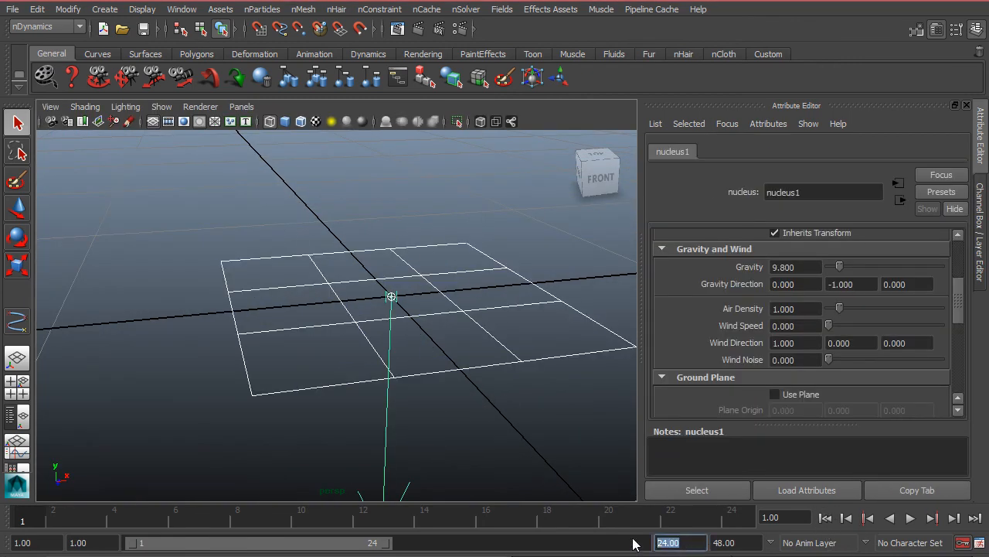
{"action": "type", "text": "100"}
{"action": "key", "text": "Return"}
Play the simulation to check how particles are emitted from the plane's surface, and stop it.
{"action": "left_click", "coordinate": [912, 517]}
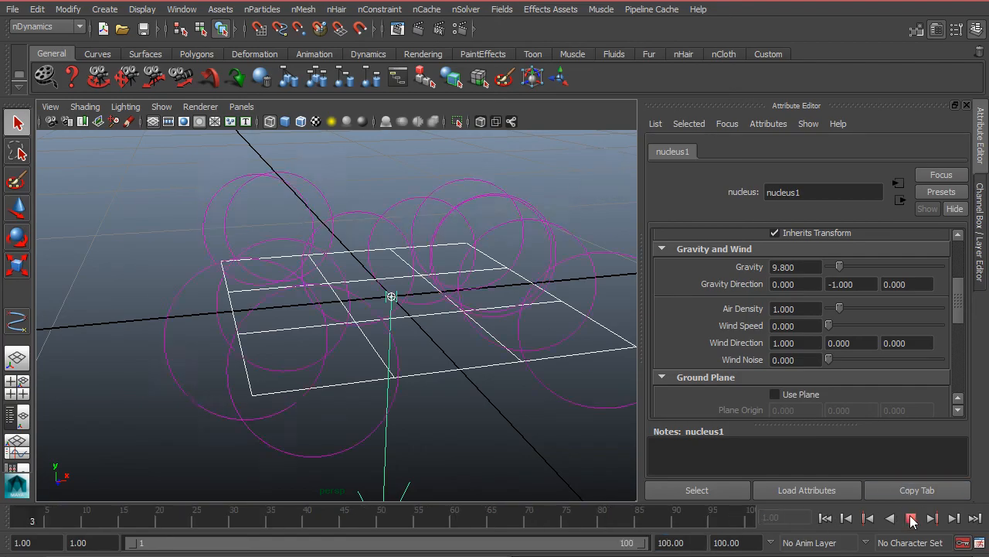
{"action": "scroll", "coordinate": [493, 362], "scroll_direction": "down", "scroll_amount": 3}
{"action": "left_click_drag", "start_coordinate": [493, 362], "coordinate": [462, 470], "text": "alt"}
{"action": "key", "text": "Escape"}
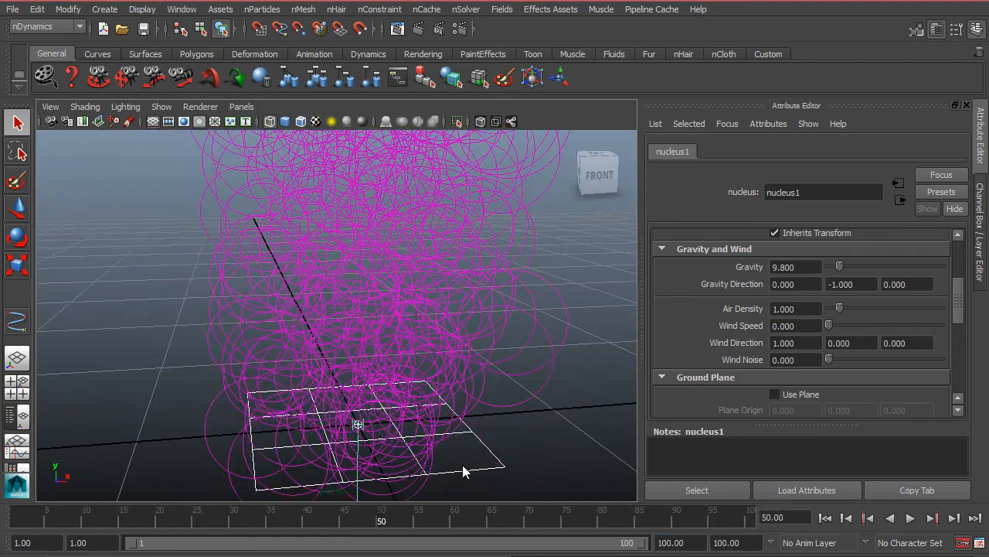
Select the polygon plane and scale it up uniformly to several times its size.
{"action": "left_click", "coordinate": [476, 465]}
{"action": "key", "text": "r"}
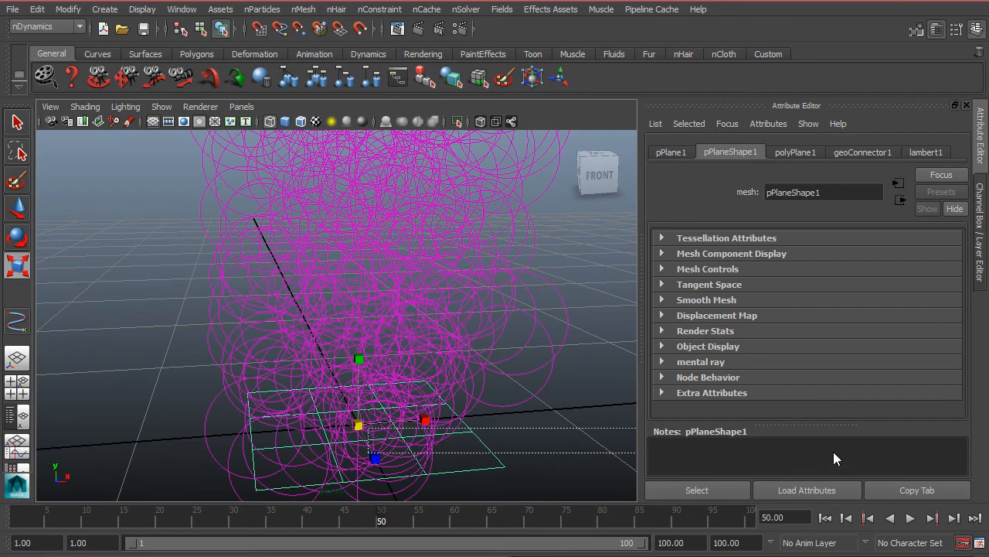
{"action": "left_click", "coordinate": [369, 430]}
{"action": "left_click", "coordinate": [452, 463]}
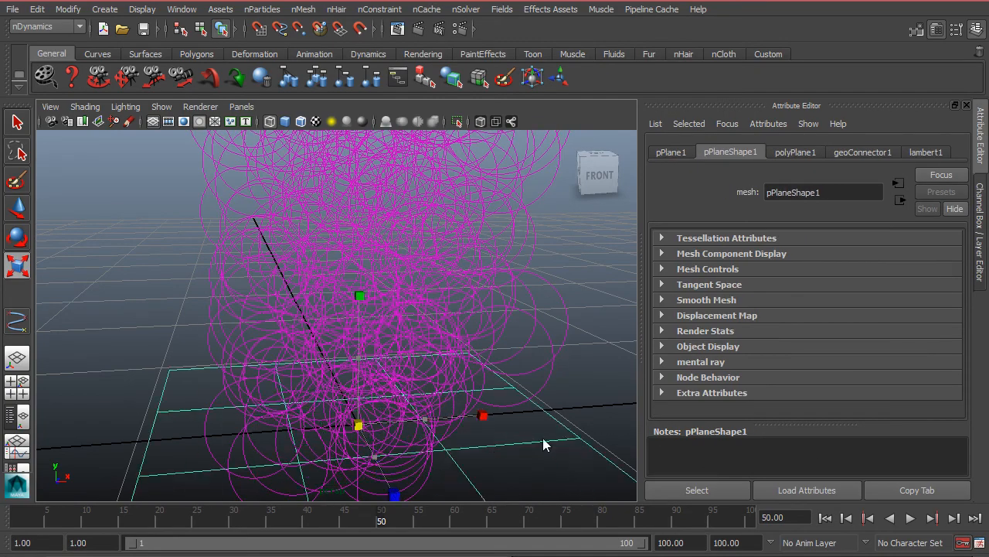
{"action": "scroll", "coordinate": [360, 390], "scroll_direction": "down", "scroll_amount": 5}
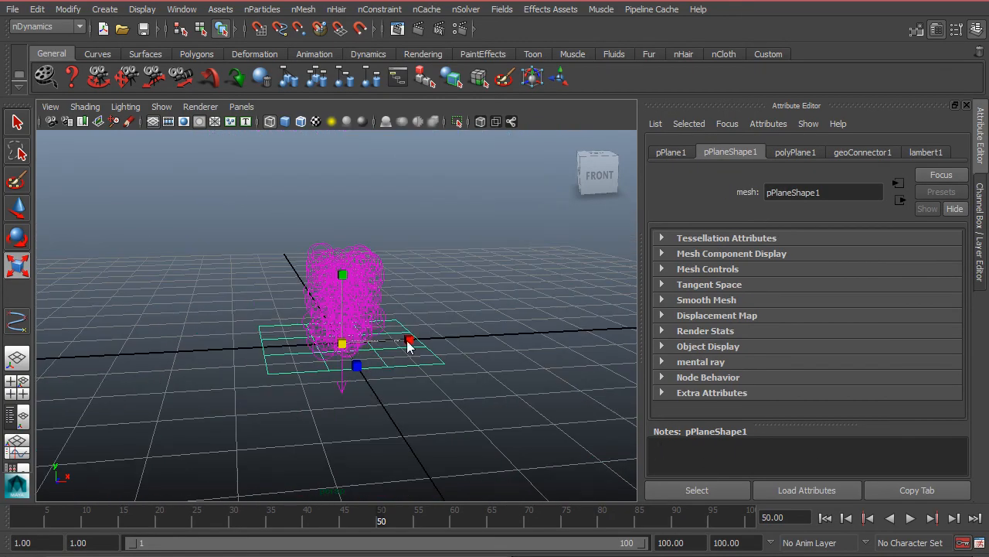
{"action": "left_click", "coordinate": [360, 346]}
{"action": "left_click", "coordinate": [380, 372]}
{"action": "left_click_drag", "start_coordinate": [341, 346], "coordinate": [386, 352]}
{"action": "scroll", "coordinate": [384, 362], "scroll_direction": "up", "scroll_amount": 3}
Replay the simulation from the first frame and examine the emission across the enlarged plane from several angles.
{"action": "left_click", "coordinate": [830, 521]}
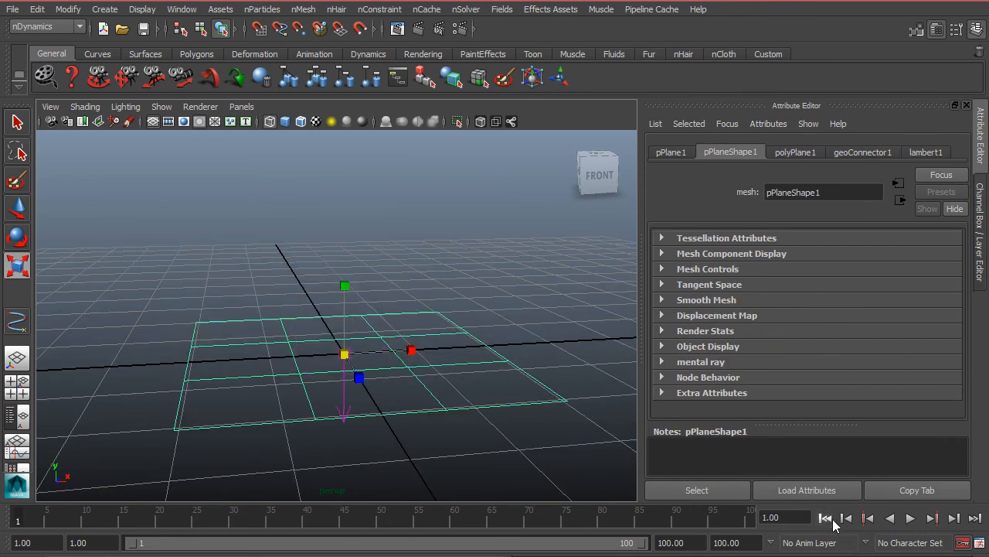
{"action": "left_click", "coordinate": [910, 518]}
{"action": "left_click_drag", "start_coordinate": [528, 349], "coordinate": [415, 262], "text": "alt"}
{"action": "left_click_drag", "start_coordinate": [414, 262], "coordinate": [555, 354]}
{"action": "left_click_drag", "start_coordinate": [555, 354], "coordinate": [461, 332], "text": "alt"}
{"action": "key", "text": "Escape"}
Select the nParticles and show emitter1's Basic Emission Speed Attributes.
{"action": "left_click", "coordinate": [487, 278]}
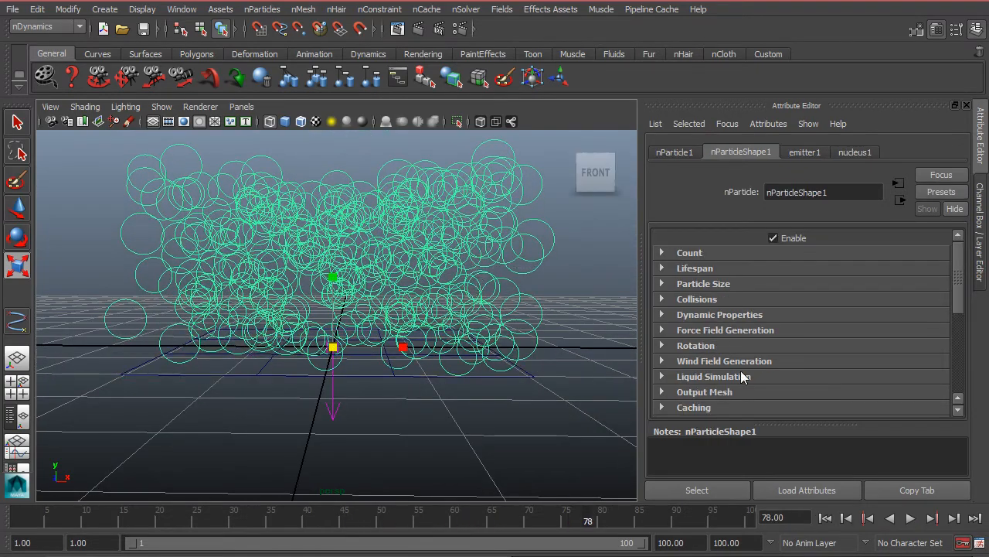
{"action": "left_click", "coordinate": [808, 152]}
{"action": "scroll", "coordinate": [824, 309], "scroll_direction": "down", "scroll_amount": 6}
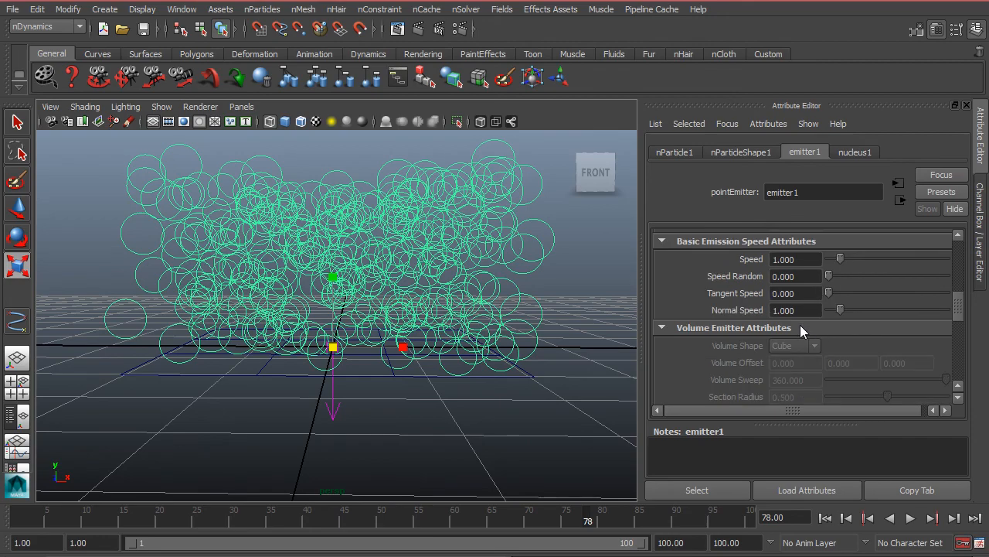
{"action": "left_click_drag", "start_coordinate": [417, 325], "coordinate": [477, 360], "text": "alt"}
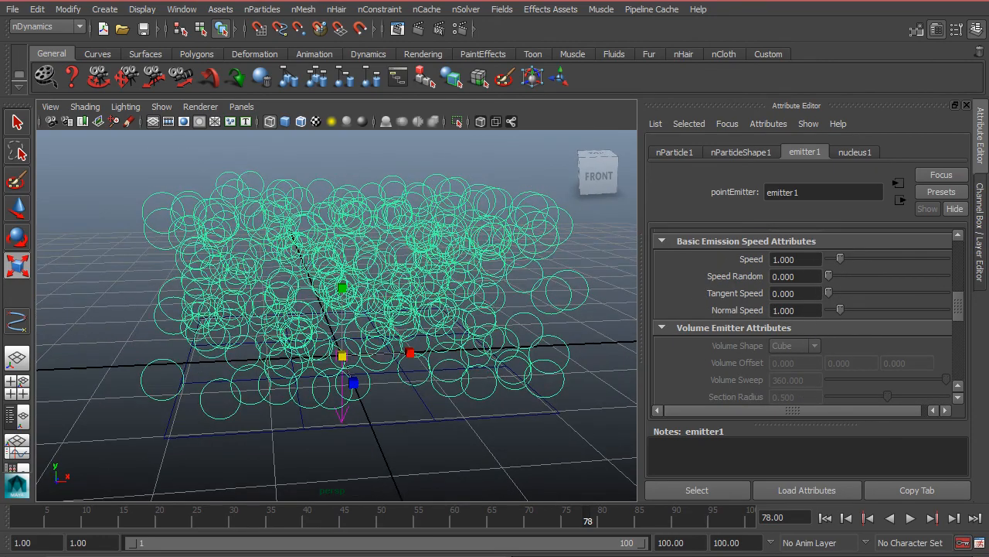
Replay from the first frame and try a Tangent Speed of 0.658 on emitter1.
{"action": "left_click", "coordinate": [825, 518]}
{"action": "left_click", "coordinate": [910, 518]}
{"action": "mouse_move", "coordinate": [837, 294]}
{"action": "left_mouse_down"}
{"action": "mouse_move", "coordinate": [861, 292]}
{"action": "mouse_move", "coordinate": [852, 293]}
{"action": "left_mouse_up"}
{"action": "mouse_move", "coordinate": [847, 286]}
{"action": "left_mouse_down"}
{"action": "mouse_move", "coordinate": [830, 295]}
{"action": "mouse_move", "coordinate": [850, 298]}
{"action": "mouse_move", "coordinate": [835, 294]}
{"action": "left_mouse_up"}
{"action": "scroll", "coordinate": [849, 296], "scroll_direction": "up", "scroll_amount": 1}
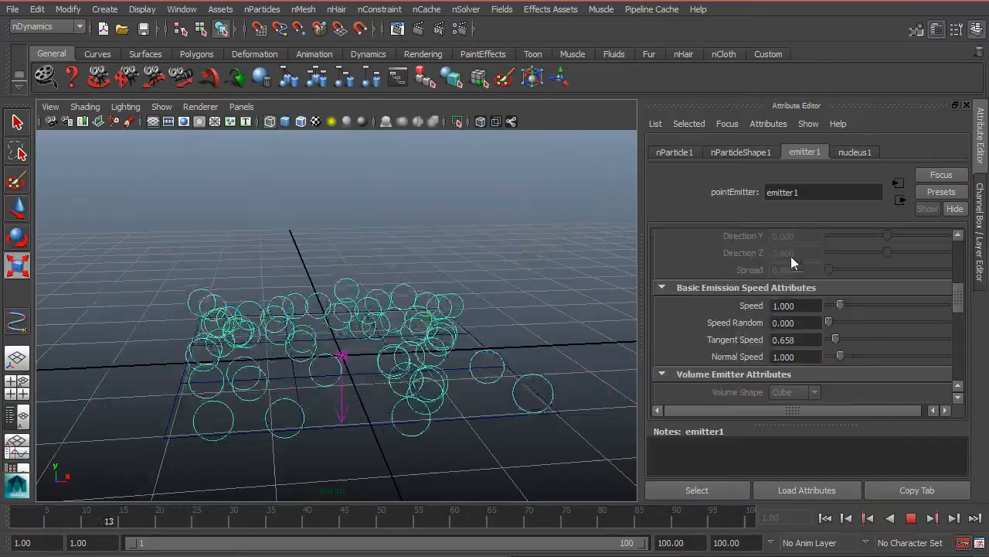
{"action": "left_click_drag", "start_coordinate": [478, 406], "coordinate": [445, 372], "text": "alt"}
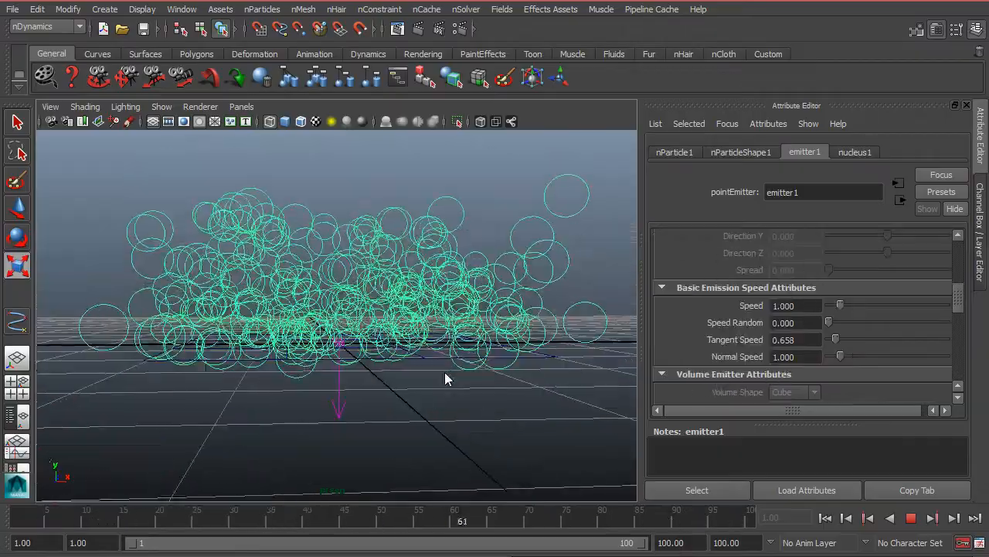
Try a Normal Speed of 3.882 with Tangent Speed at 0, restore Normal Speed to 1 and stop playback.
{"action": "left_click_drag", "start_coordinate": [836, 340], "coordinate": [874, 354]}
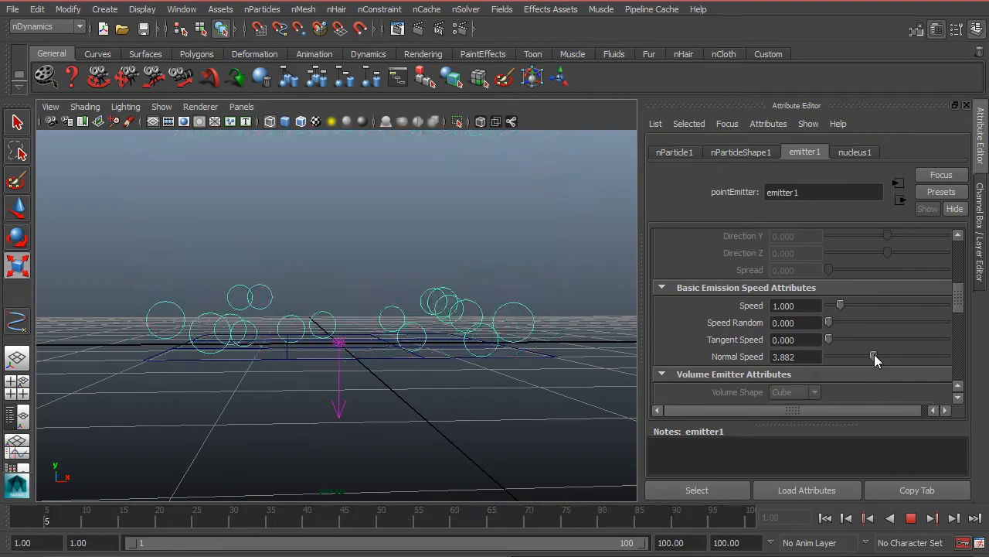
{"action": "left_click_drag", "start_coordinate": [874, 354], "coordinate": [727, 354]}
{"action": "type", "text": "1"}
{"action": "key", "text": "Return"}
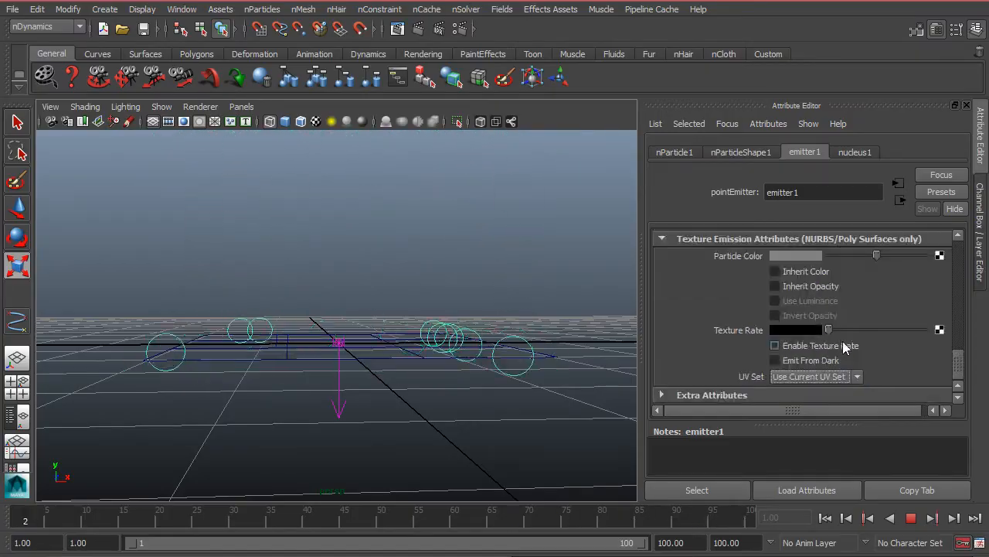
{"action": "scroll", "coordinate": [819, 348], "scroll_direction": "up", "scroll_amount": 8}
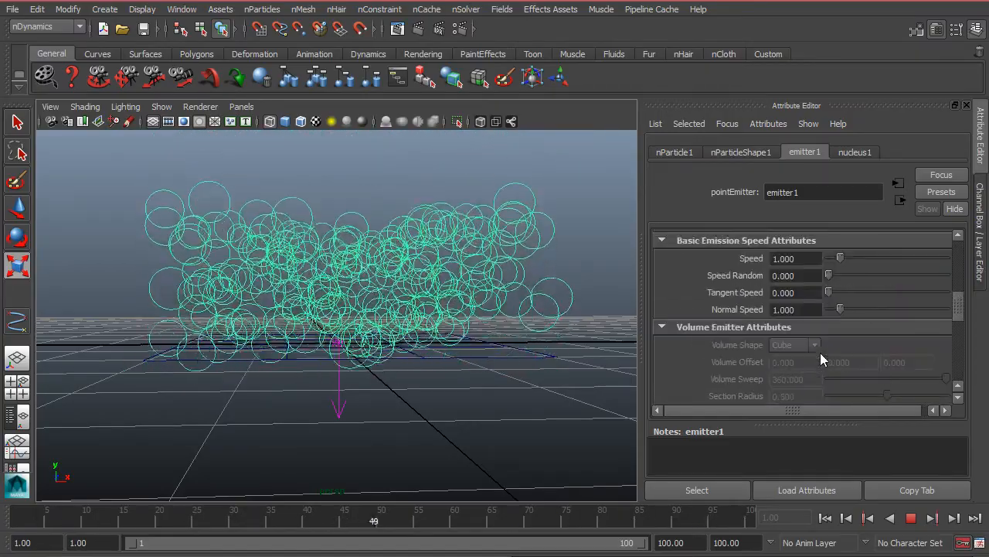
{"action": "left_click_drag", "start_coordinate": [830, 290], "coordinate": [819, 284]}
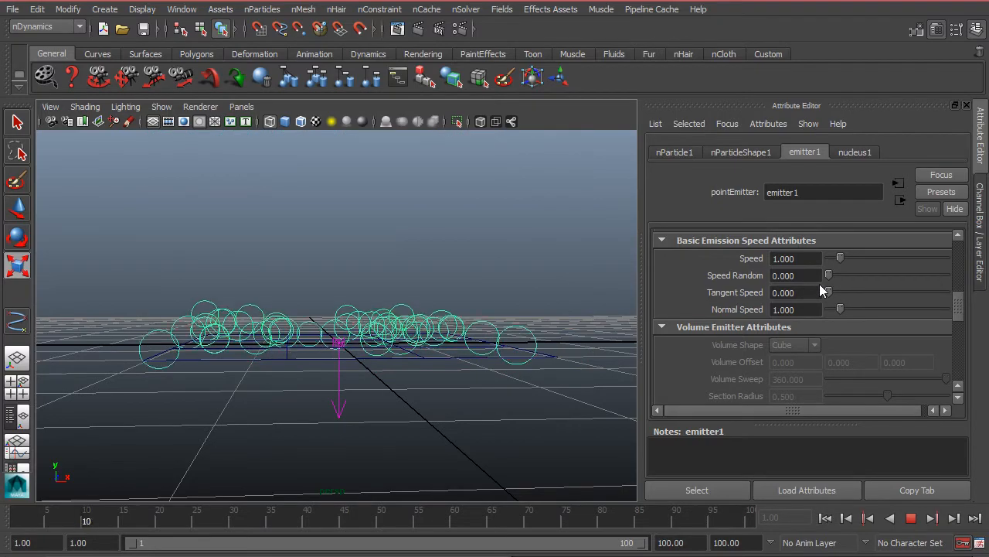
{"action": "left_click", "coordinate": [913, 522]}
Raise one interior row of the plane's vertices to form a sloped ridge, and reselect the nParticles as an object.
{"action": "left_click_drag", "start_coordinate": [441, 385], "coordinate": [420, 371], "text": "alt"}
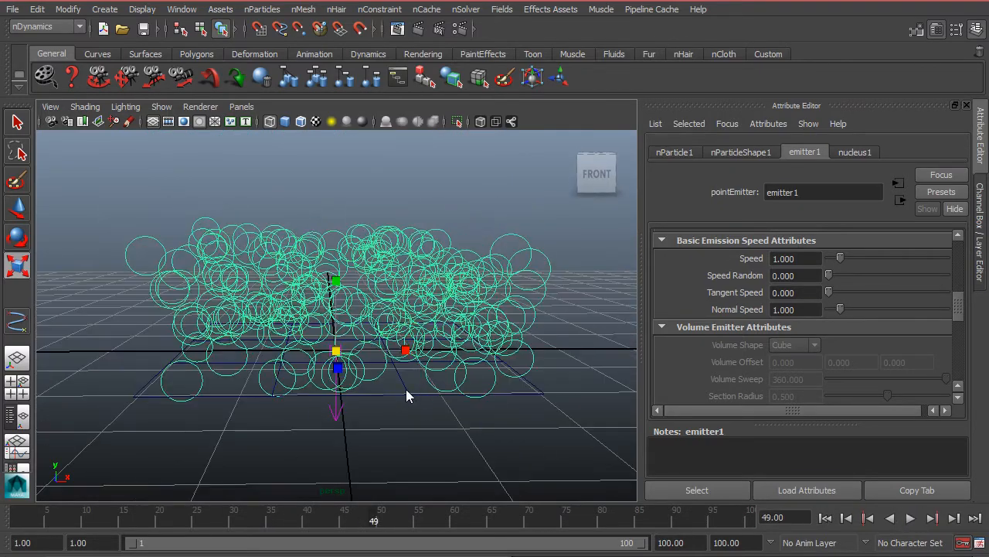
{"action": "right_click_drag", "start_coordinate": [405, 388], "coordinate": [346, 393]}
{"action": "left_click_drag", "start_coordinate": [352, 428], "coordinate": [419, 297]}
{"action": "key", "text": "w"}
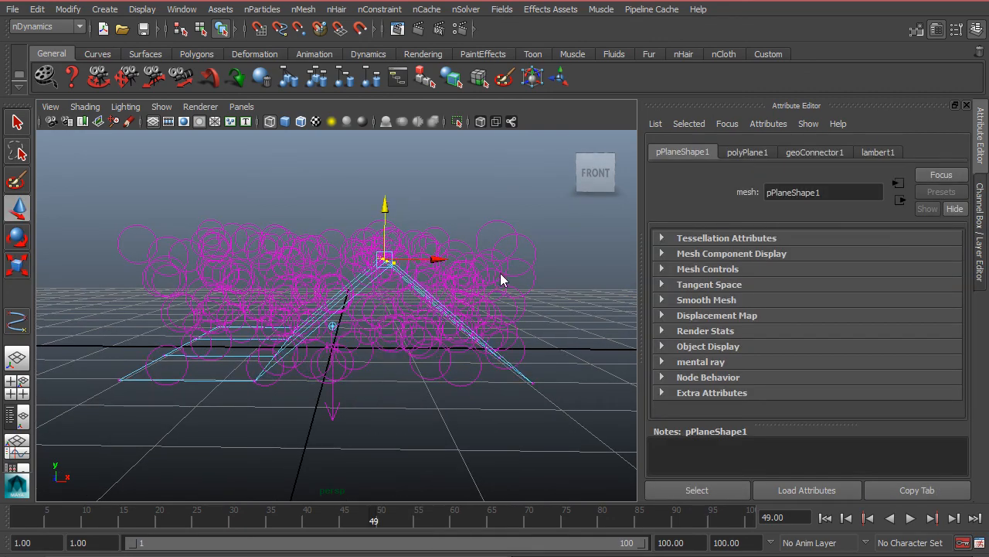
{"action": "left_click", "coordinate": [537, 309]}
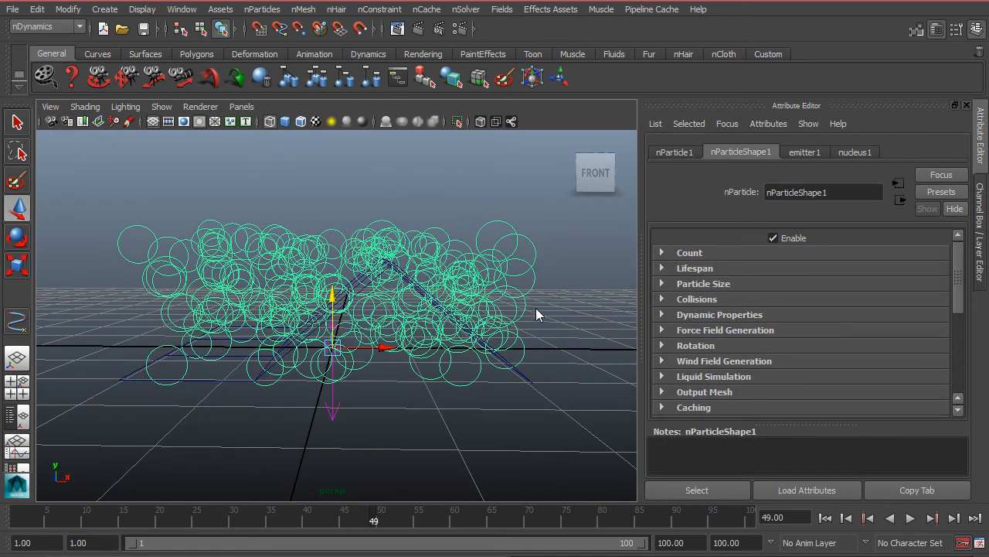
Replay the simulation from the first frame and examine how particles leave the ridge's sloped faces.
{"action": "left_click", "coordinate": [826, 518]}
{"action": "left_click", "coordinate": [910, 517]}
{"action": "mouse_move", "coordinate": [310, 255]}
{"action": "left_mouse_down", "text": "alt"}
{"action": "mouse_move", "coordinate": [232, 270]}
{"action": "mouse_move", "coordinate": [327, 264]}
{"action": "mouse_move", "coordinate": [315, 254]}
{"action": "mouse_move", "coordinate": [316, 267]}
{"action": "left_mouse_up", "text": "alt"}
{"action": "middle_click_drag", "start_coordinate": [336, 251], "coordinate": [316, 292], "text": "alt"}
{"action": "left_click_drag", "start_coordinate": [344, 230], "coordinate": [421, 259], "text": "alt"}
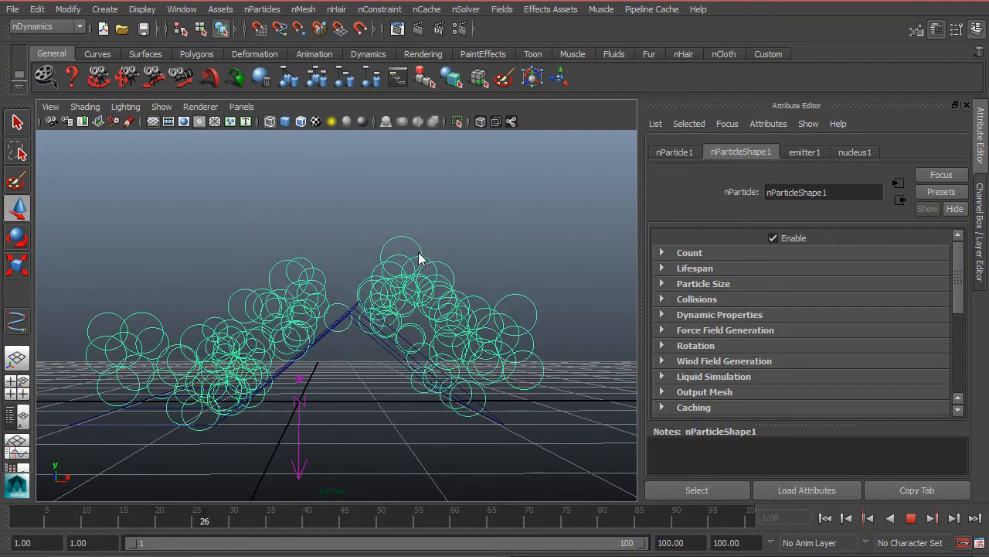
{"action": "key", "text": "Escape"}
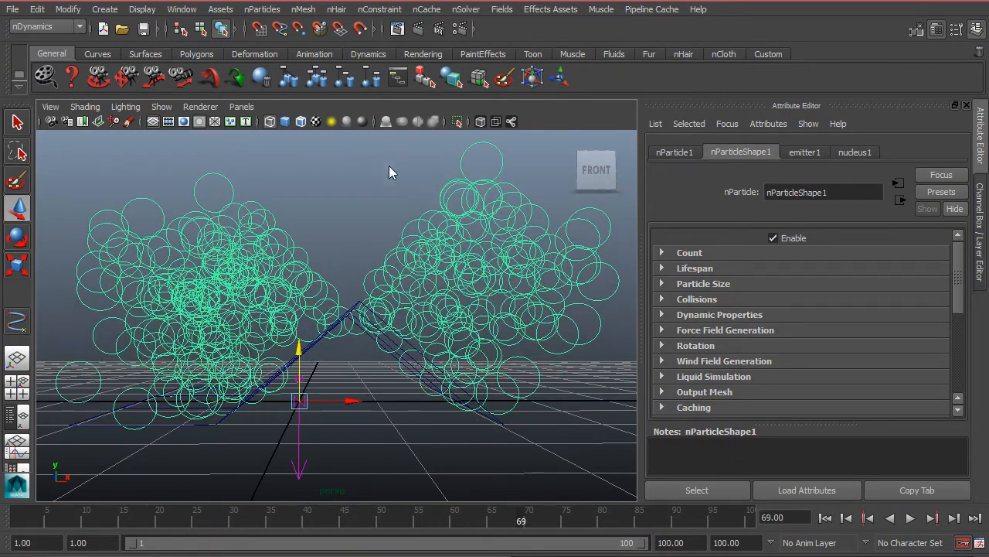
Resume playback, set emitter1's Tangent Speed to 0.789 for the ridged plane, and stop the simulation.
{"action": "left_click", "coordinate": [808, 153]}
{"action": "left_click", "coordinate": [910, 517]}
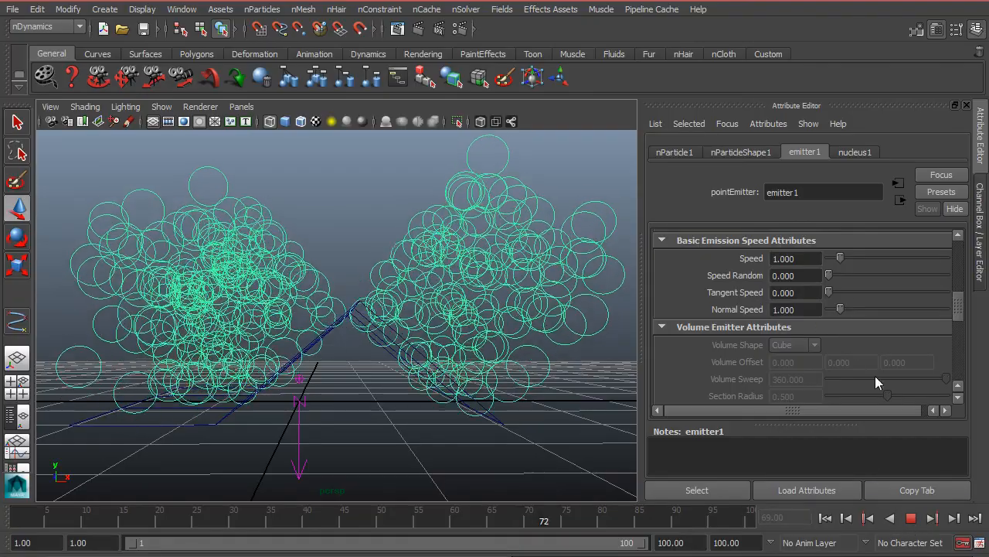
{"action": "left_click_drag", "start_coordinate": [828, 293], "coordinate": [835, 291]}
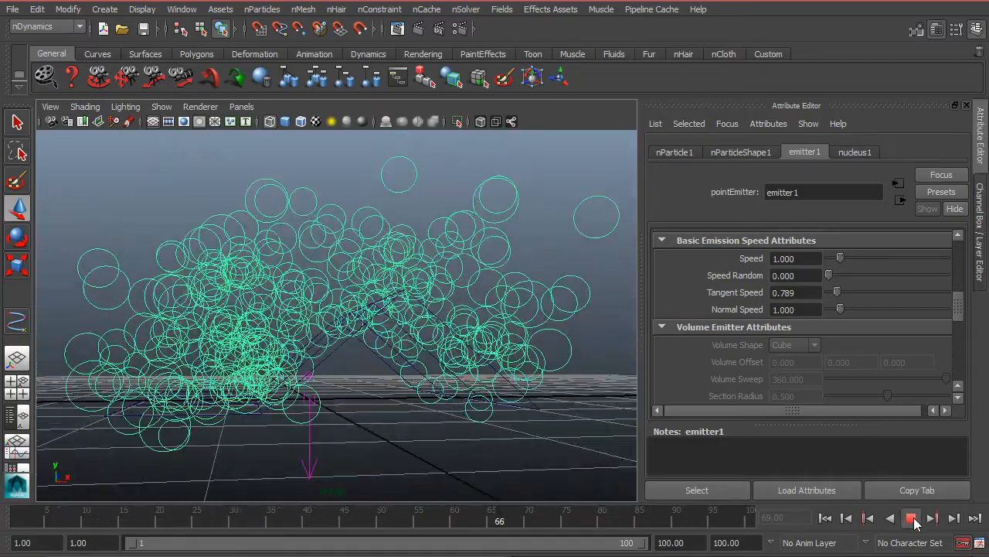
{"action": "left_click", "coordinate": [912, 518]}
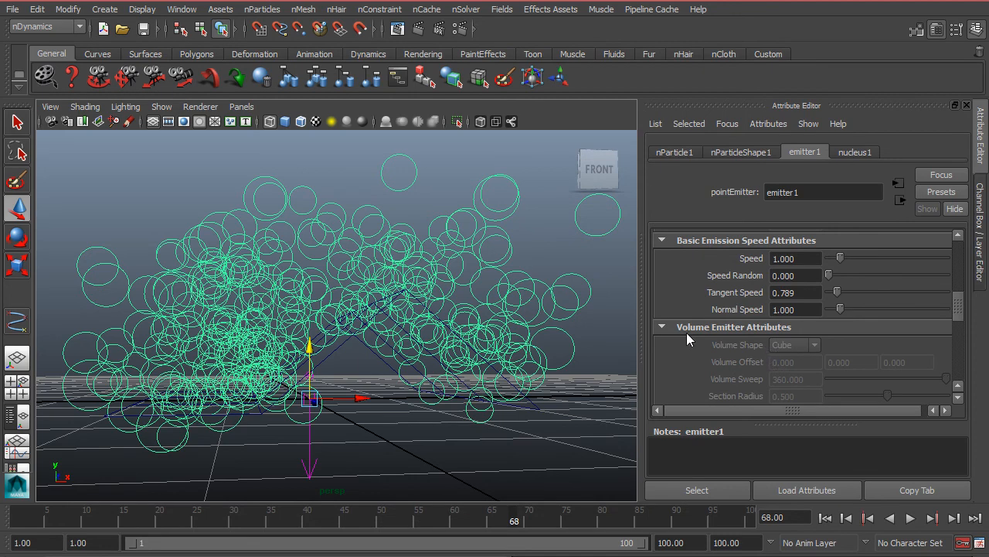
Change emitter1's Emitter Type to Omni and play from the first frame, examining the emission around the plane's vertices.
{"action": "scroll", "coordinate": [851, 364], "scroll_direction": "up", "scroll_amount": 5}
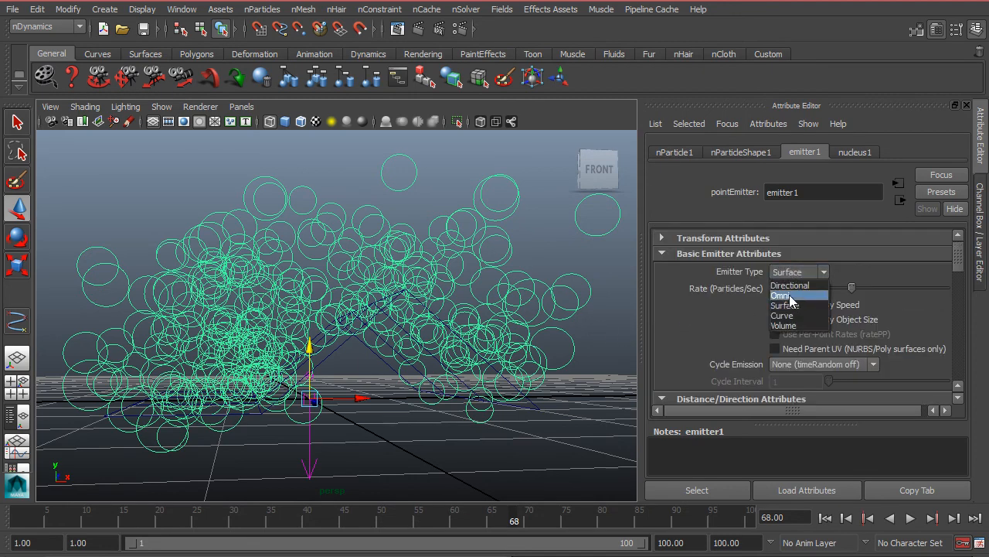
{"action": "left_click", "coordinate": [790, 298]}
{"action": "left_click_drag", "start_coordinate": [387, 334], "coordinate": [434, 299], "text": "alt"}
{"action": "left_click", "coordinate": [826, 518]}
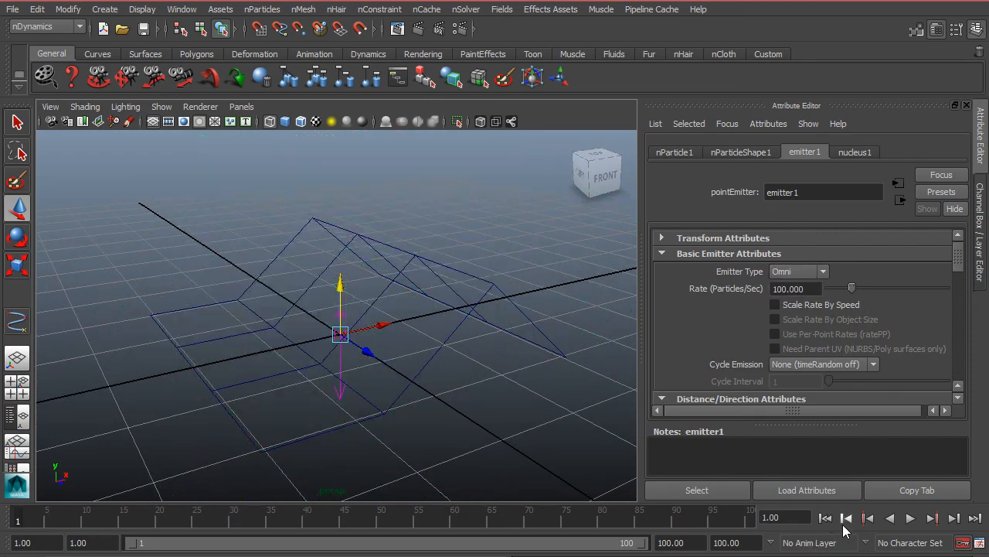
{"action": "left_click", "coordinate": [913, 520]}
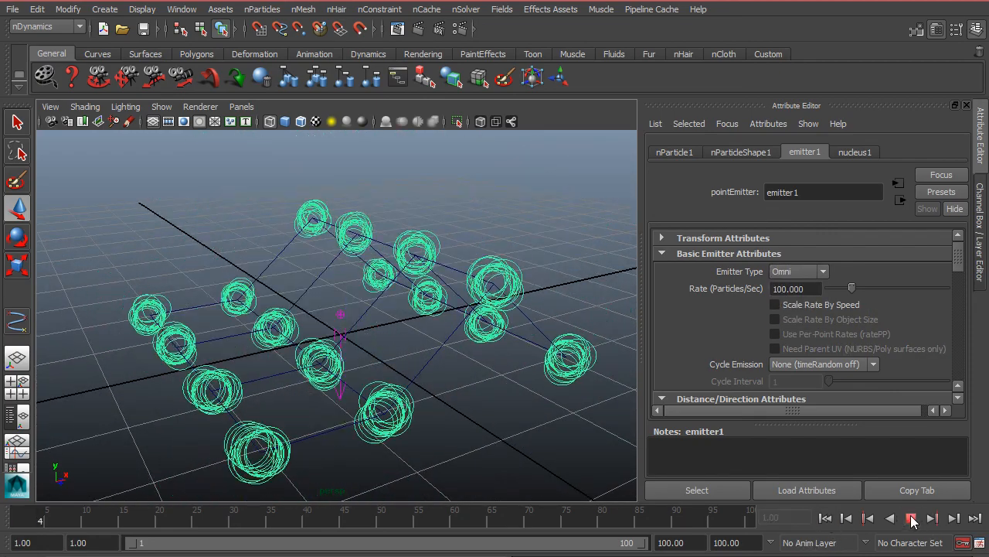
{"action": "left_click_drag", "start_coordinate": [435, 369], "coordinate": [380, 394], "text": "alt"}
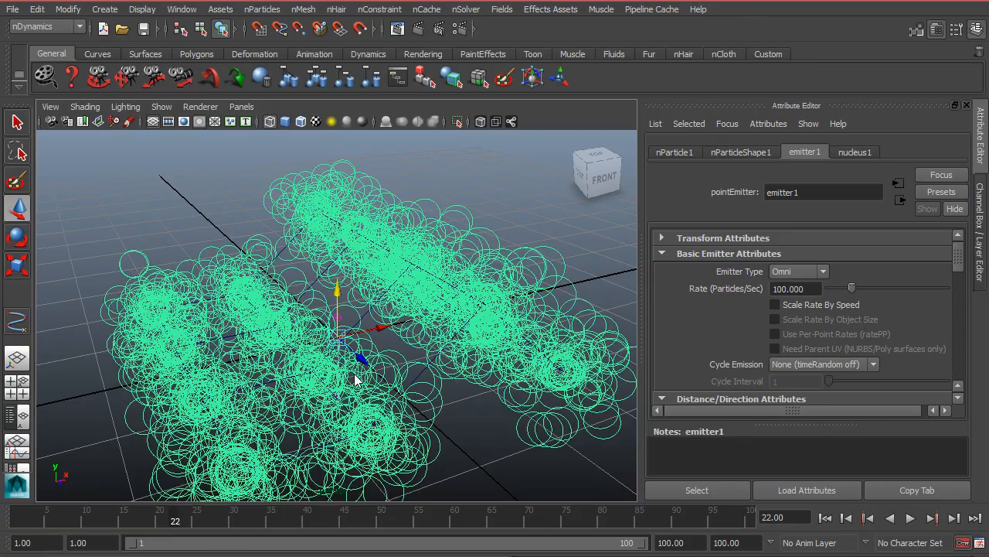
{"action": "left_click_drag", "start_coordinate": [472, 306], "coordinate": [572, 325], "text": "alt"}
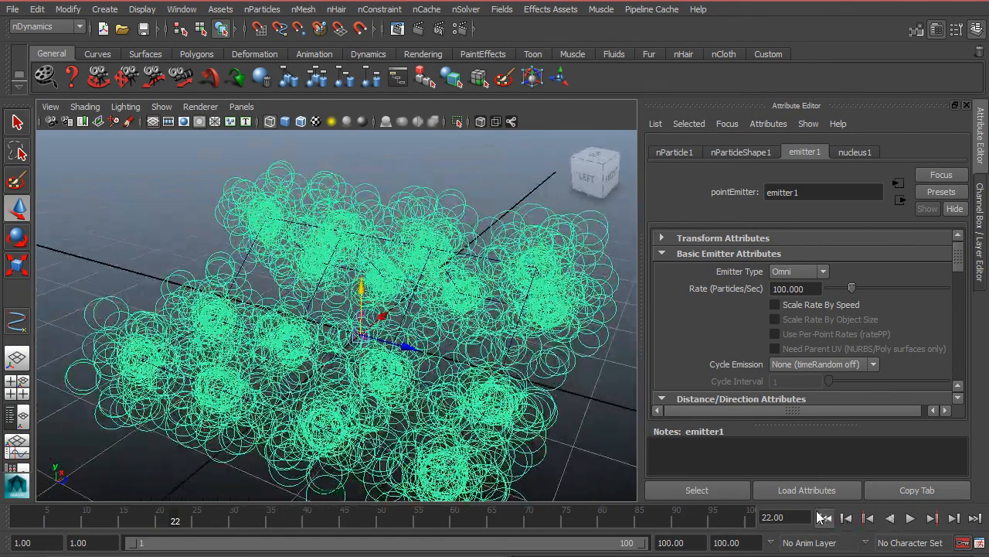
Replay the Omni emission, switch the Emitter Type to Directional, and replay from the first frame to examine the emission and direction attributes.
{"action": "left_click", "coordinate": [822, 517]}
{"action": "left_click", "coordinate": [911, 518]}
{"action": "left_click_drag", "start_coordinate": [495, 286], "coordinate": [545, 277], "text": "alt"}
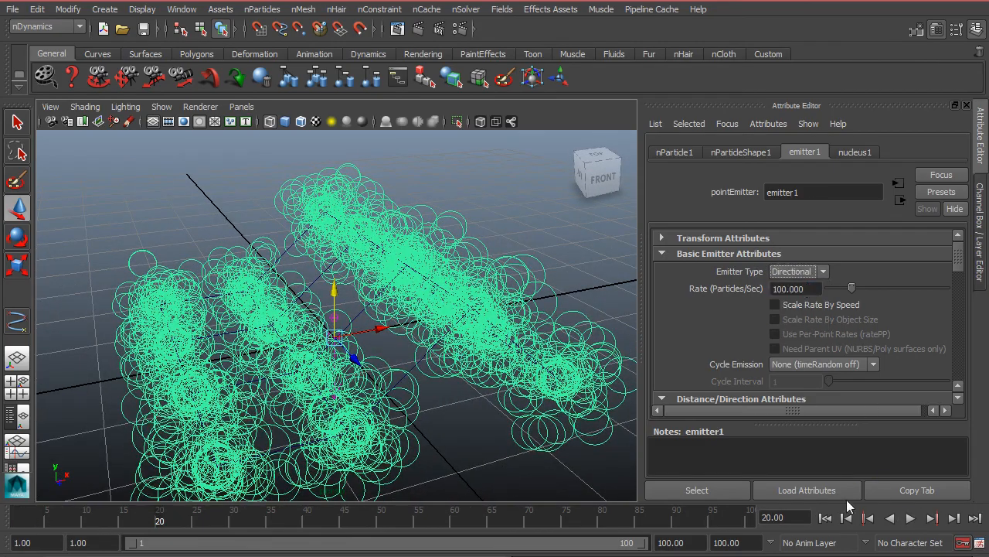
{"action": "left_click", "coordinate": [826, 517]}
{"action": "left_click", "coordinate": [911, 518]}
{"action": "left_click_drag", "start_coordinate": [464, 294], "coordinate": [433, 371], "text": "alt"}
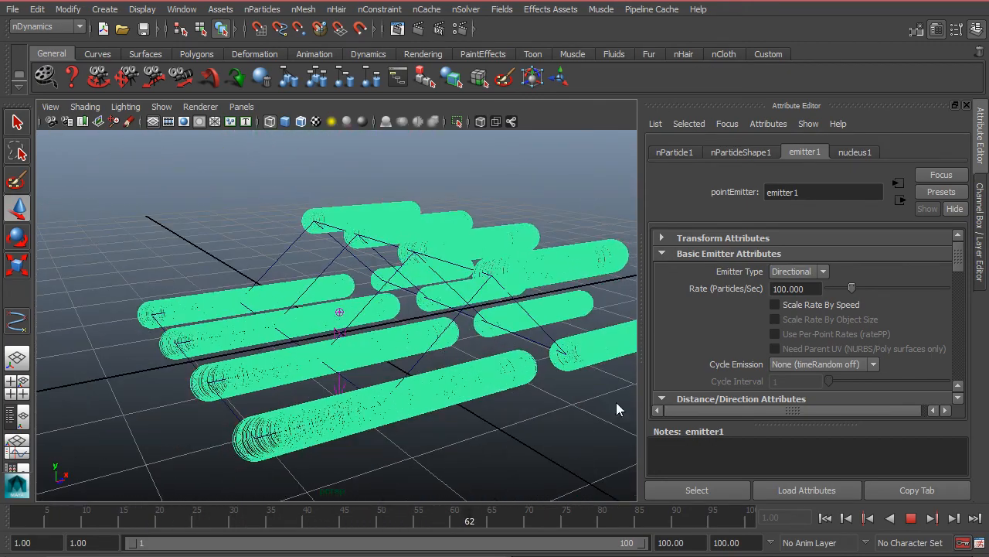
{"action": "left_click", "coordinate": [911, 518]}
{"action": "scroll", "coordinate": [851, 380], "scroll_direction": "down", "scroll_amount": 5}
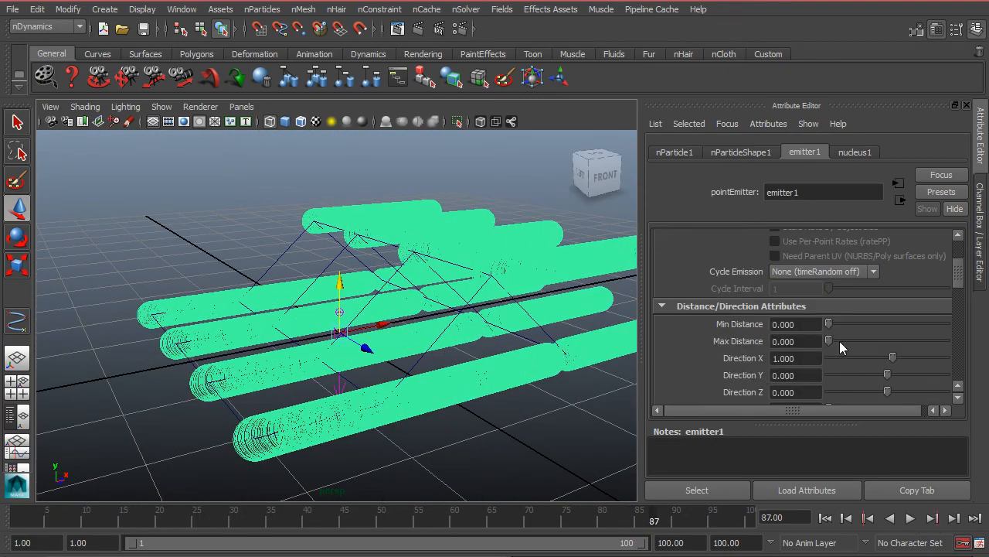
{"action": "scroll", "coordinate": [829, 322], "scroll_direction": "down", "scroll_amount": 2}
{"action": "scroll", "coordinate": [814, 332], "scroll_direction": "up", "scroll_amount": 5}
{"action": "left_click_drag", "start_coordinate": [328, 264], "coordinate": [308, 256], "text": "alt"}
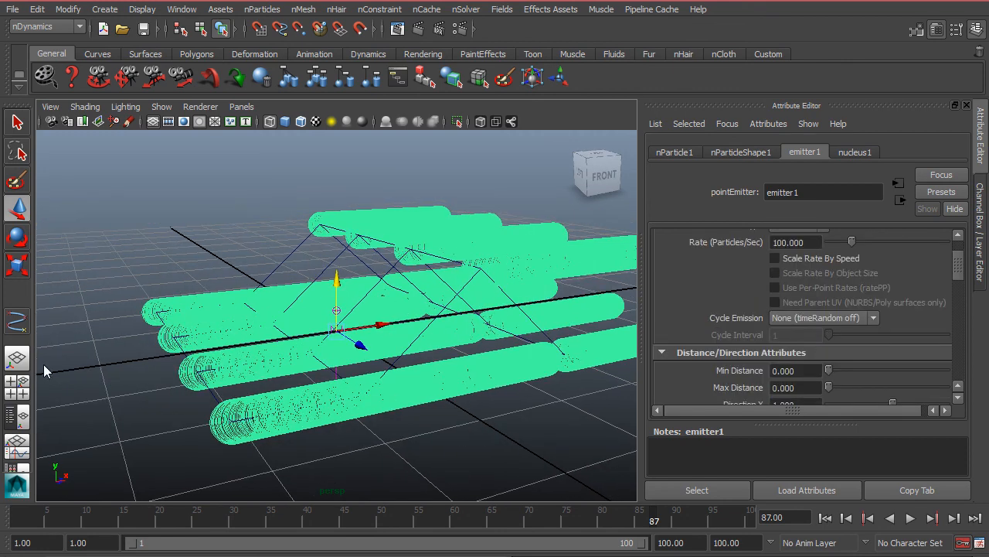
Show the Outliner beside the view and delete pPlane1, nParticle1 and nucleus1 from the scene.
{"action": "left_click", "coordinate": [19, 421]}
{"action": "left_click", "coordinate": [100, 204]}
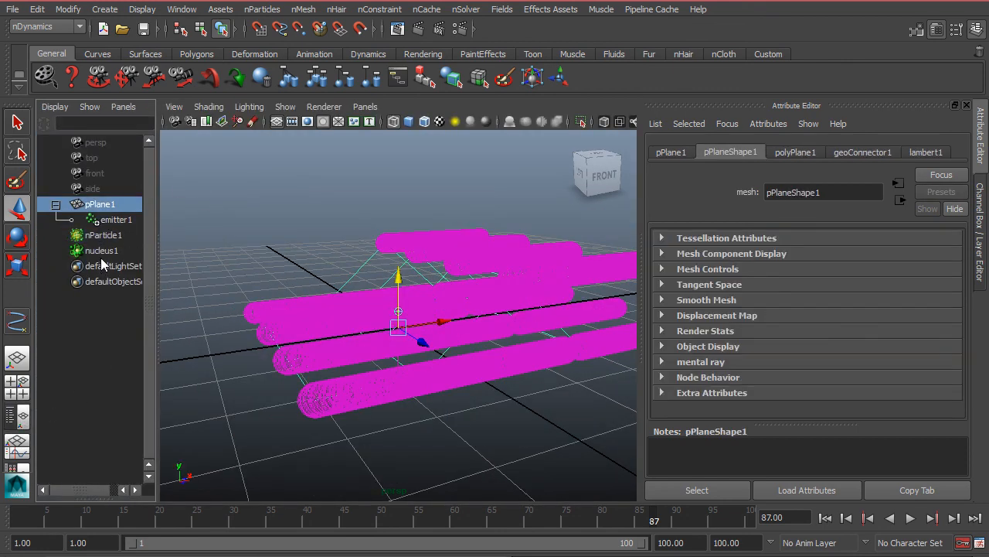
{"action": "left_click", "coordinate": [101, 250], "text": "shift"}
{"action": "key", "text": "Delete"}
Draw a winding open CV curve with seven control points across the grid and finish it.
{"action": "left_click_drag", "start_coordinate": [337, 297], "coordinate": [371, 371], "text": "alt"}
{"action": "left_click", "coordinate": [105, 10]}
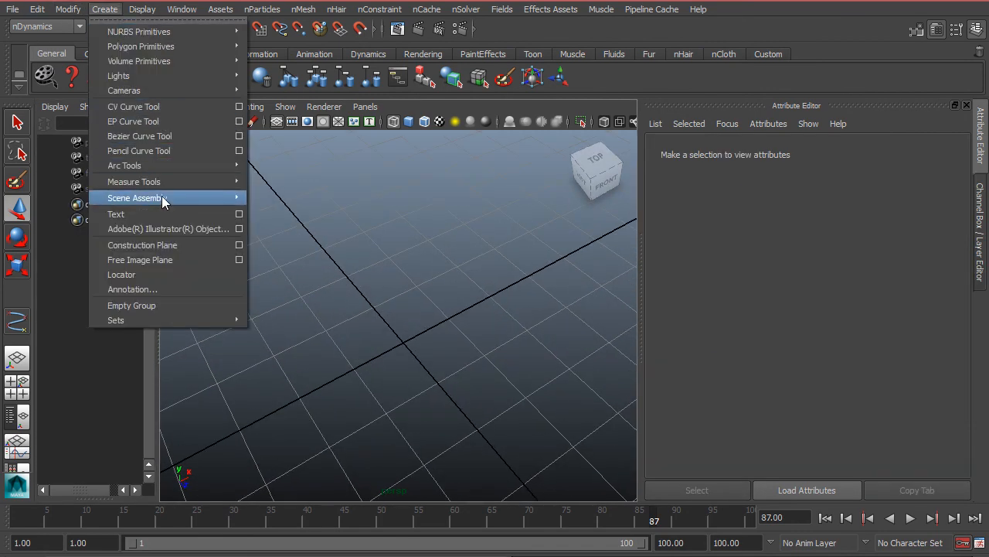
{"action": "left_click", "coordinate": [151, 111]}
{"action": "scroll", "coordinate": [255, 228], "scroll_direction": "down", "scroll_amount": 3}
{"action": "left_click", "coordinate": [414, 242]}
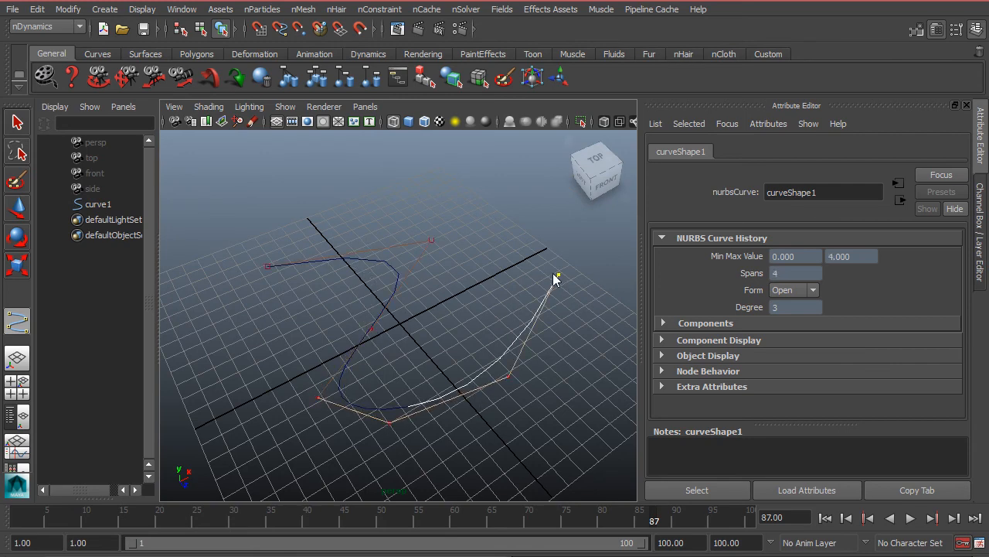
{"action": "key", "text": "w"}
Create an nParticle emitter from the selected curve with Emit from Object.
{"action": "scroll", "coordinate": [306, 279], "scroll_direction": "up", "scroll_amount": 4}
{"action": "middle_click_drag", "start_coordinate": [306, 278], "coordinate": [365, 249], "text": "alt"}
{"action": "left_click_drag", "start_coordinate": [277, 246], "coordinate": [428, 294]}
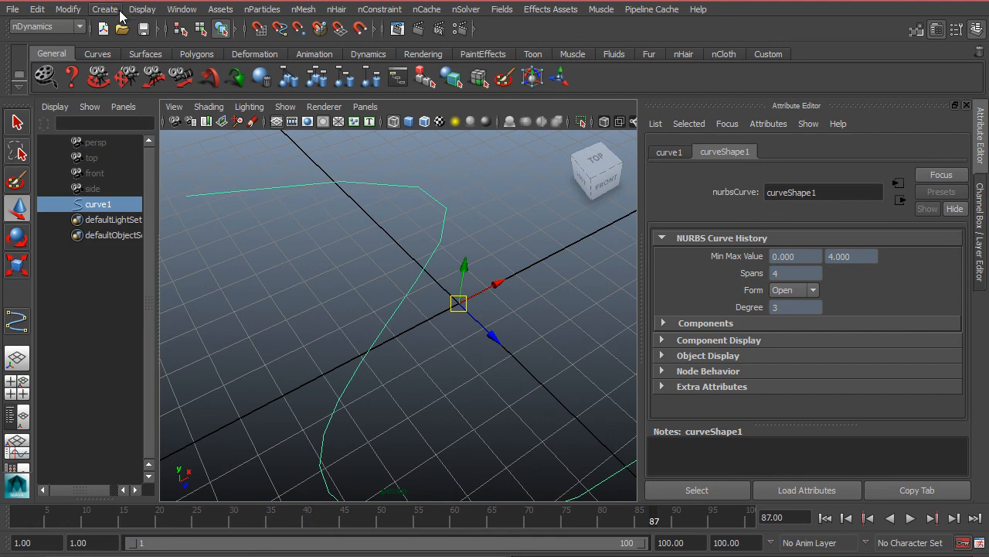
{"action": "left_click", "coordinate": [263, 13]}
{"action": "mouse_move", "coordinate": [298, 33]}
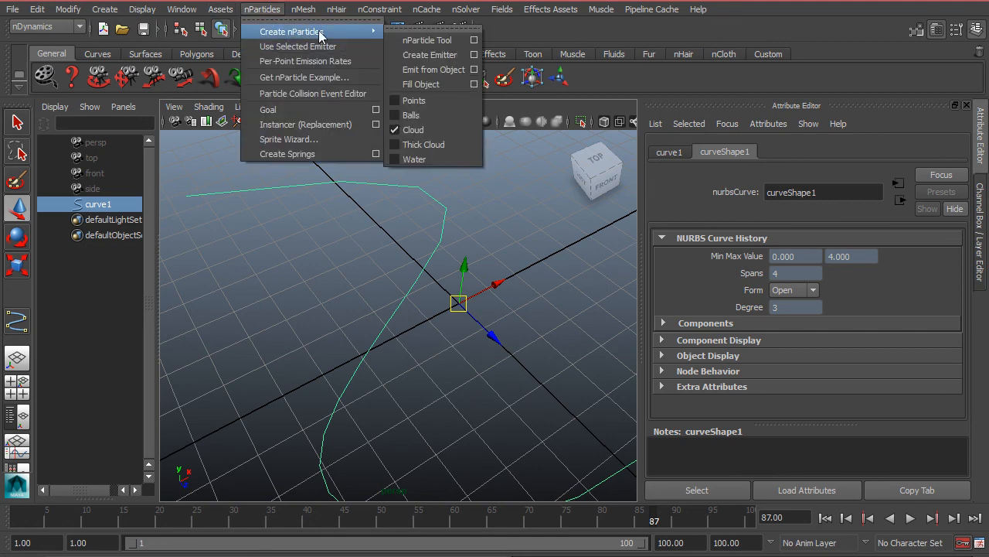
{"action": "left_click", "coordinate": [434, 70]}
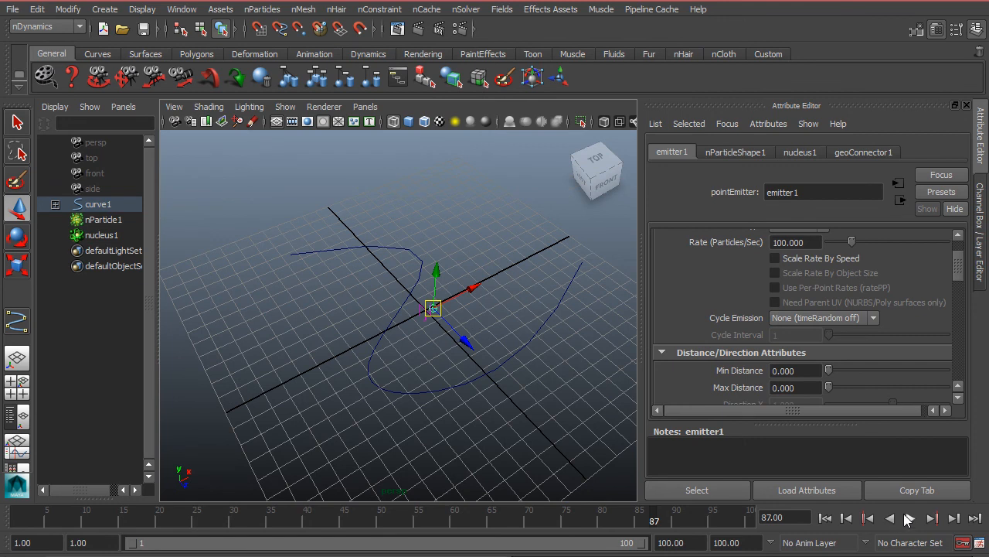
Set emitter1's Emitter Type to Curve and play the simulation from the first frame.
{"action": "scroll", "coordinate": [799, 317], "scroll_direction": "up", "scroll_amount": 2}
{"action": "left_click", "coordinate": [798, 272]}
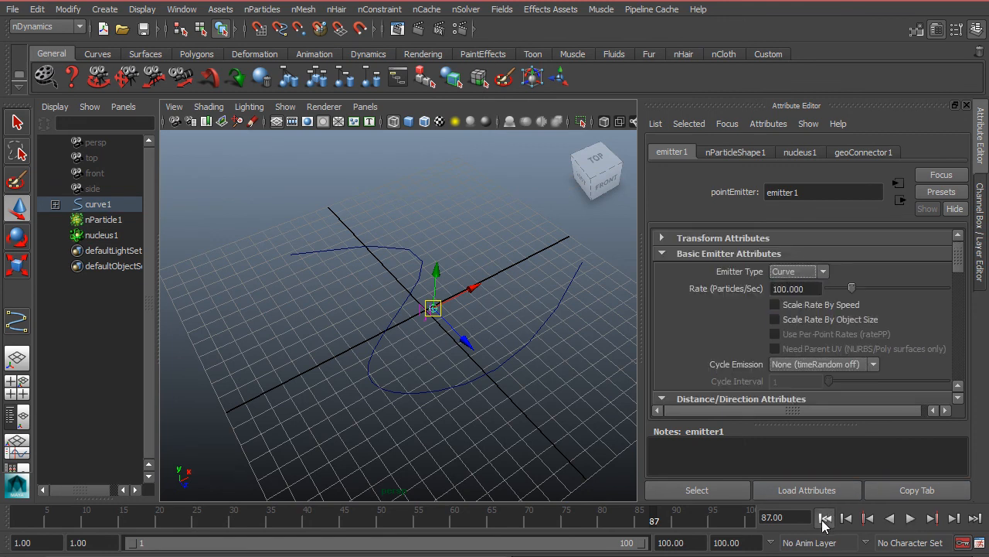
{"action": "left_click_drag", "start_coordinate": [456, 347], "coordinate": [424, 389], "text": "alt"}
{"action": "scroll", "coordinate": [533, 390], "scroll_direction": "up", "scroll_amount": 4}
{"action": "left_click", "coordinate": [496, 405]}
{"action": "scroll", "coordinate": [516, 364], "scroll_direction": "down", "scroll_amount": 5}
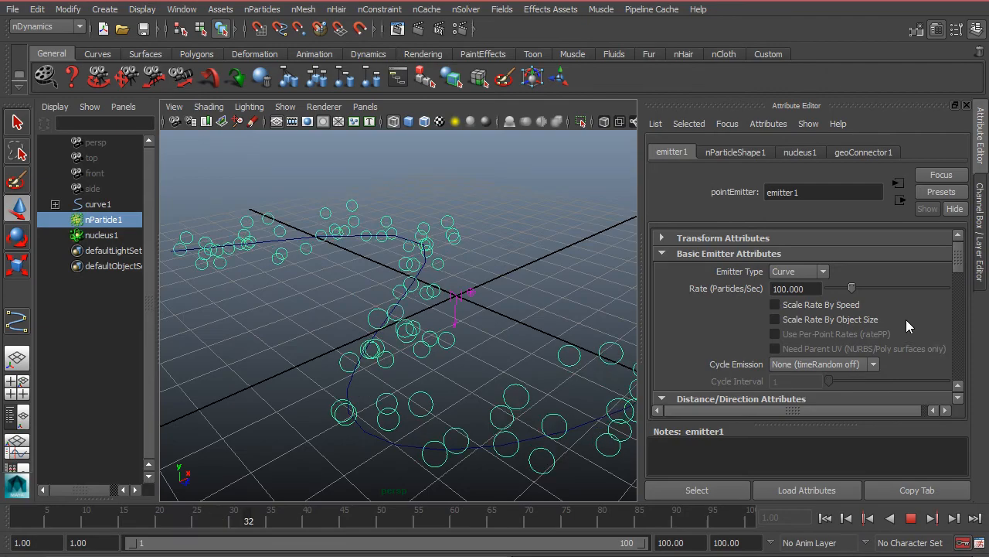
Set emitter1's Normal Speed to 0 during playback and examine how the particles leave the curve.
{"action": "scroll", "coordinate": [868, 340], "scroll_direction": "down", "scroll_amount": 5}
{"action": "scroll", "coordinate": [862, 342], "scroll_direction": "down", "scroll_amount": 4}
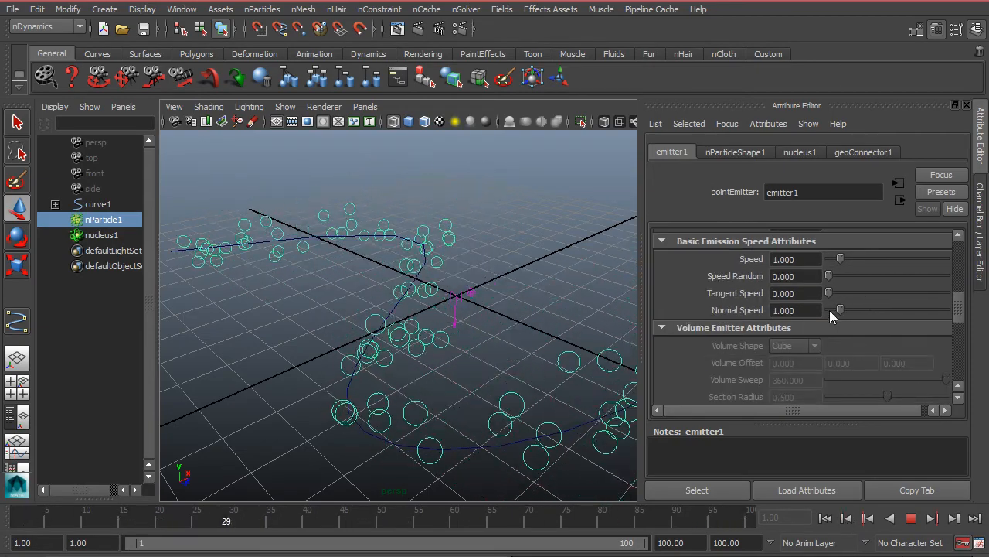
{"action": "left_click_drag", "start_coordinate": [840, 310], "coordinate": [828, 310]}
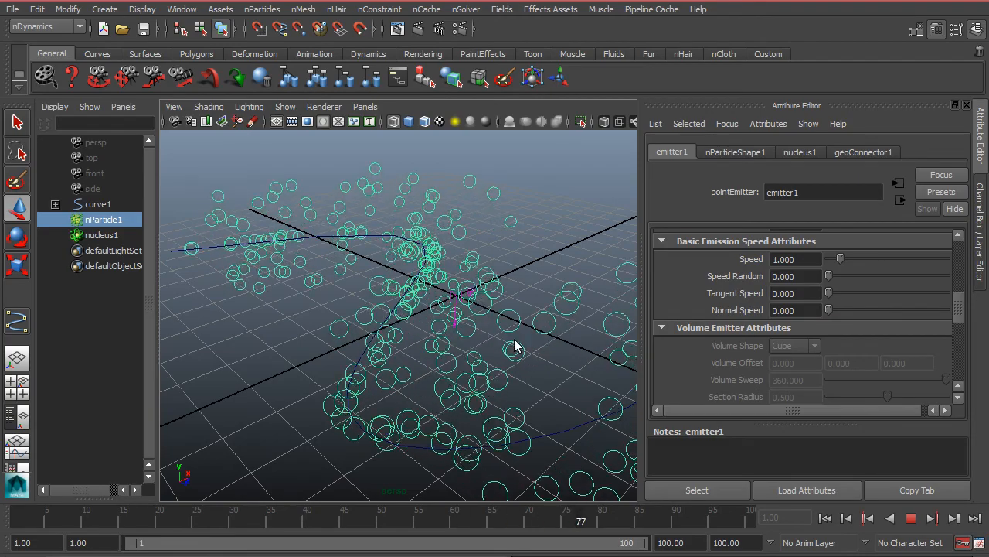
{"action": "left_click_drag", "start_coordinate": [471, 329], "coordinate": [573, 381], "text": "alt"}
{"action": "left_click_drag", "start_coordinate": [539, 353], "coordinate": [416, 291], "text": "alt"}
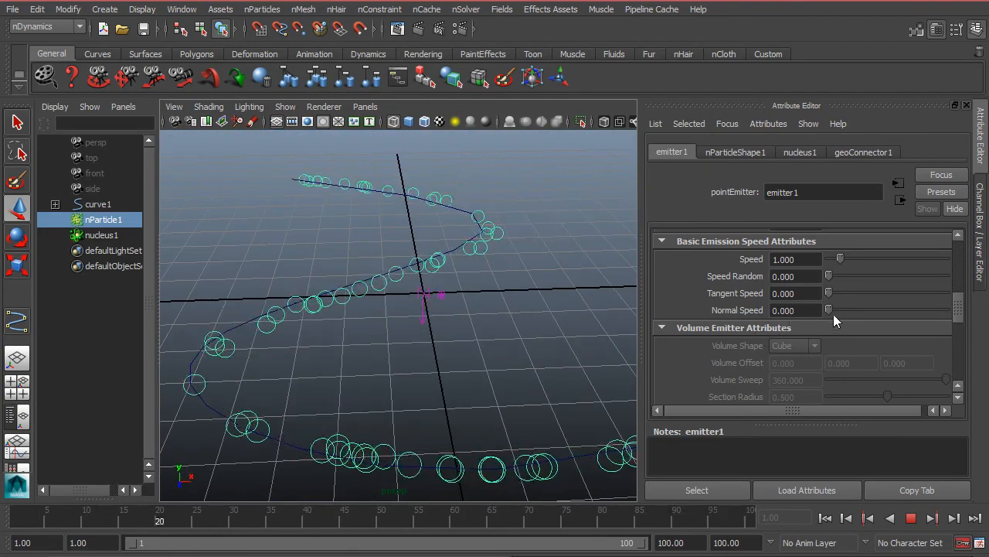
Try a Normal Speed of 0.724 on the curve emitter and return it to 0.
{"action": "left_click_drag", "start_coordinate": [829, 306], "coordinate": [837, 309]}
{"action": "left_click_drag", "start_coordinate": [402, 346], "coordinate": [429, 326], "text": "alt"}
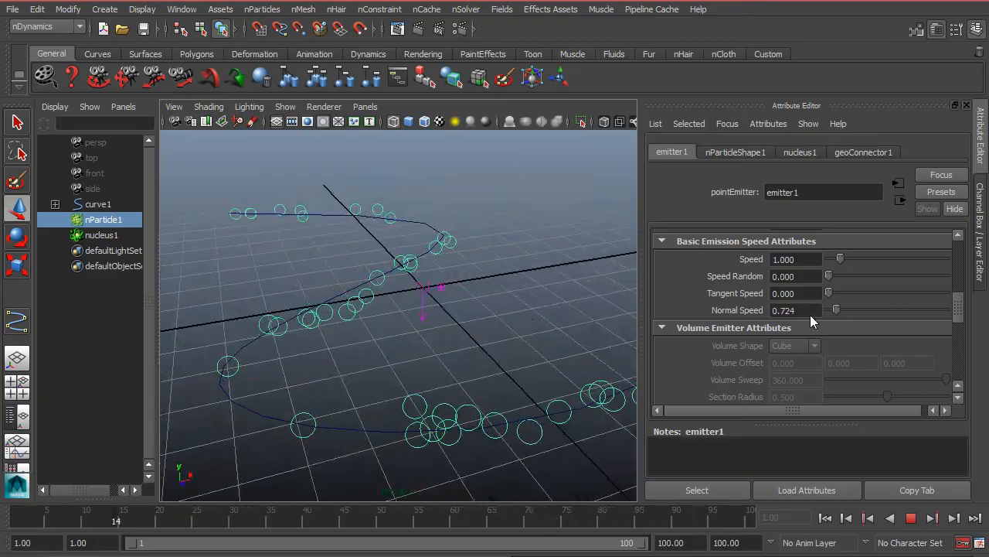
{"action": "left_click_drag", "start_coordinate": [836, 311], "coordinate": [804, 304]}
{"action": "left_click_drag", "start_coordinate": [477, 317], "coordinate": [432, 341], "text": "alt"}
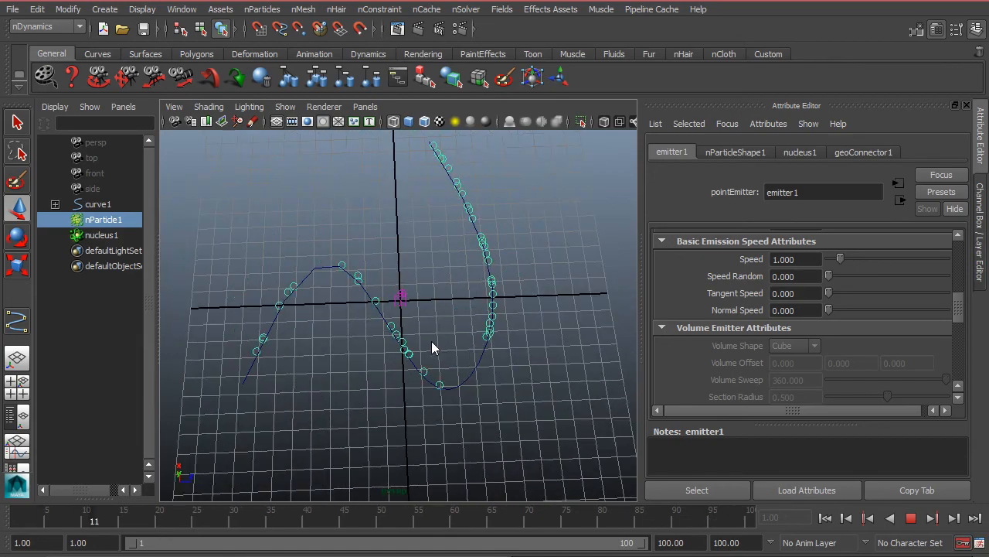
Try a Tangent Speed of 2.5 on the curve emitter, examine the particles' direction along the curve, and return it to 0.
{"action": "scroll", "coordinate": [422, 339], "scroll_direction": "up", "scroll_amount": 3}
{"action": "left_click_drag", "start_coordinate": [828, 293], "coordinate": [858, 295]}
{"action": "scroll", "coordinate": [305, 353], "scroll_direction": "up", "scroll_amount": 3}
{"action": "middle_click_drag", "start_coordinate": [305, 353], "coordinate": [483, 342], "text": "alt"}
{"action": "left_click_drag", "start_coordinate": [482, 343], "coordinate": [384, 358], "text": "alt"}
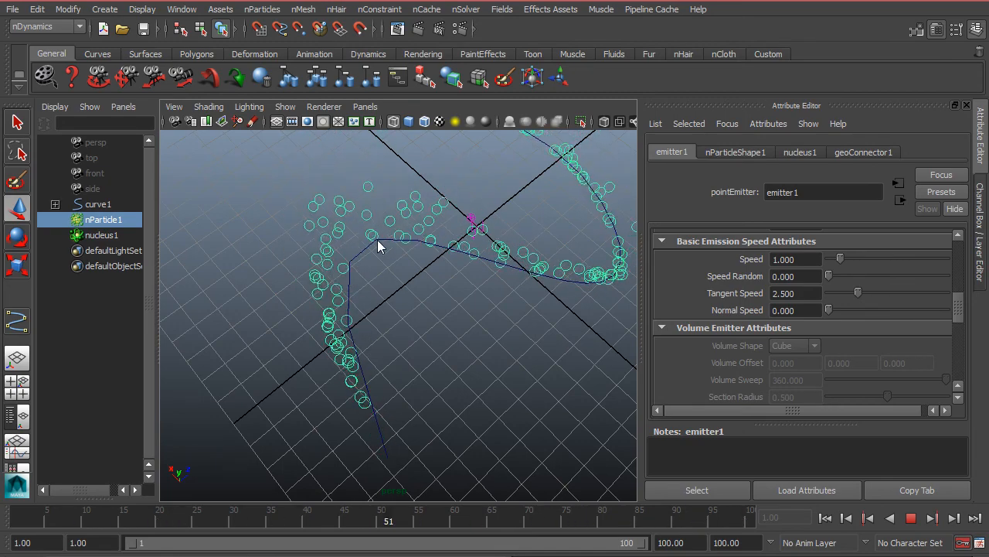
{"action": "left_click_drag", "start_coordinate": [596, 283], "coordinate": [381, 230], "text": "alt"}
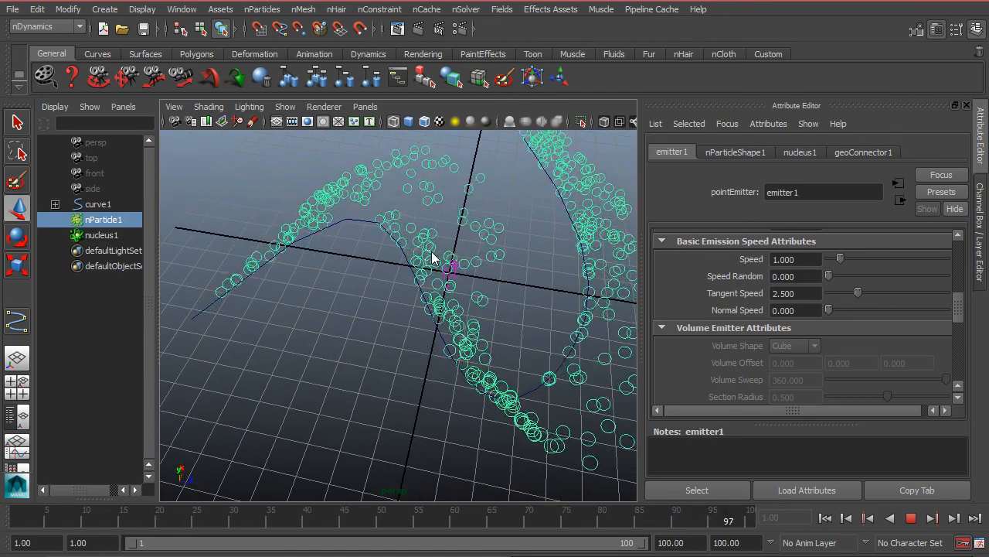
{"action": "left_click_drag", "start_coordinate": [855, 289], "coordinate": [807, 310]}
{"action": "left_click_drag", "start_coordinate": [345, 340], "coordinate": [305, 334], "text": "alt"}
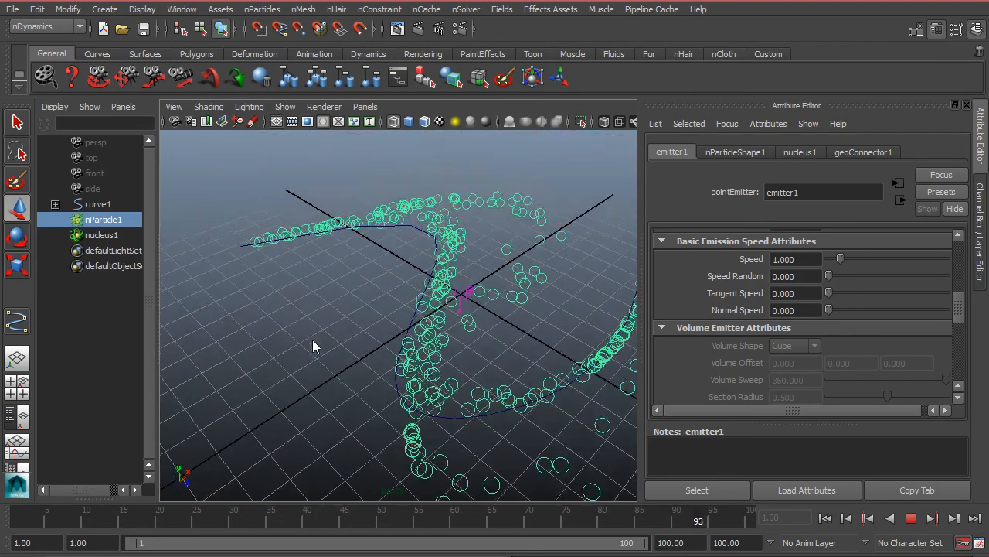
Stop playback, inspect the curve's control vertices in component selection, and return to selecting the curve as an object.
{"action": "left_click", "coordinate": [429, 317]}
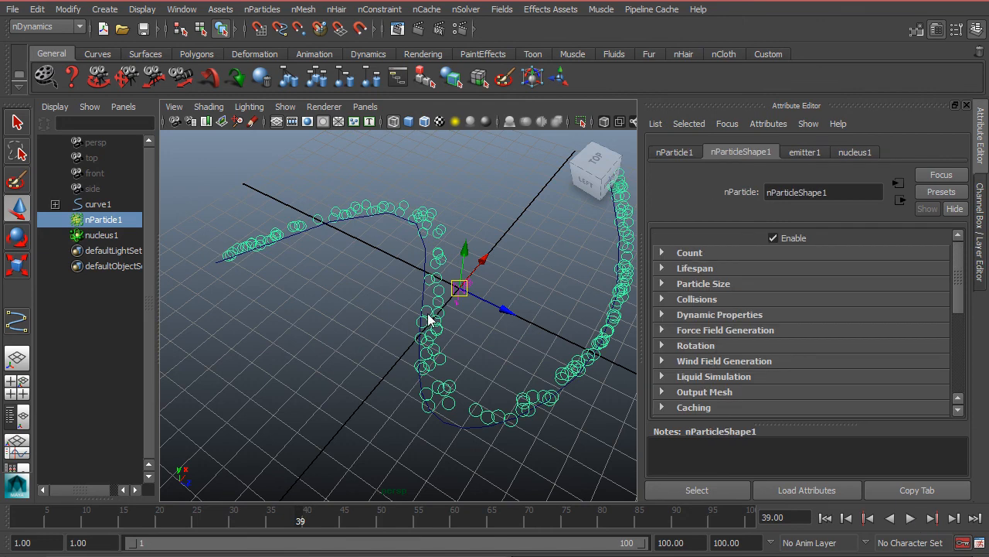
{"action": "left_click", "coordinate": [424, 250]}
{"action": "right_click_drag", "start_coordinate": [424, 249], "coordinate": [379, 249]}
{"action": "left_click_drag", "start_coordinate": [390, 146], "coordinate": [499, 177]}
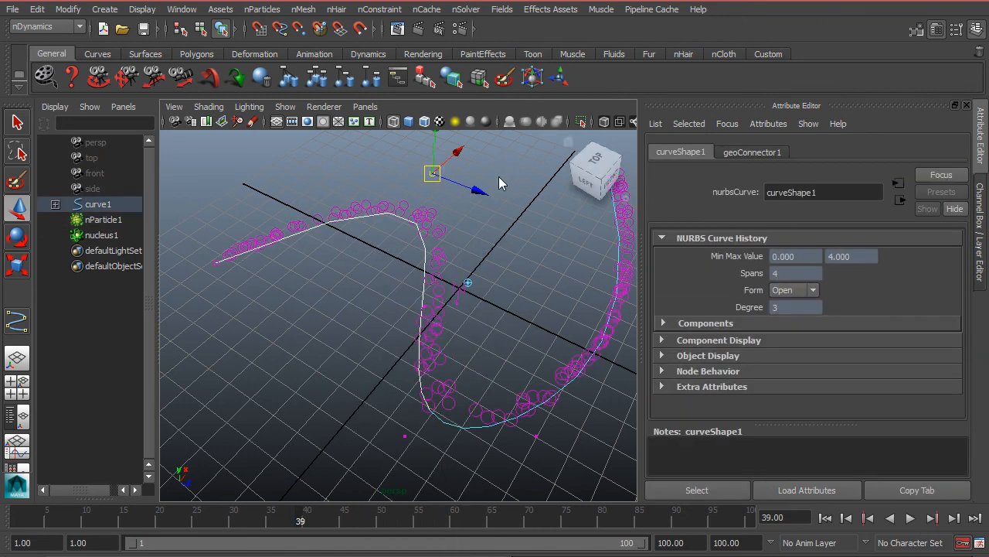
{"action": "left_click", "coordinate": [422, 249]}
{"action": "key", "text": "F8"}
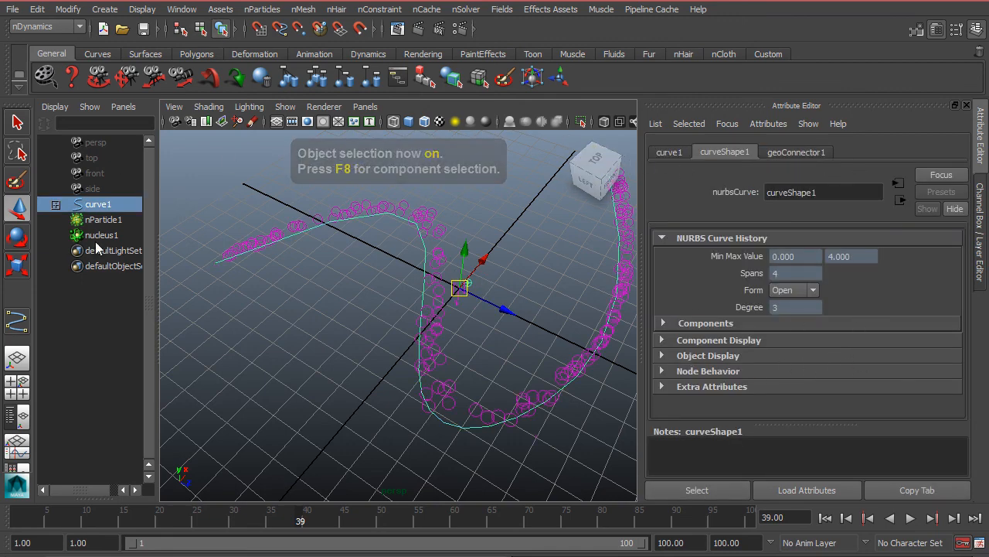
Select emitter1 under curve1, set its Emitter Type to Omni, and play from the first frame to examine where particles originate.
{"action": "left_click", "coordinate": [56, 204]}
{"action": "scroll", "coordinate": [804, 325], "scroll_direction": "up", "scroll_amount": 5}
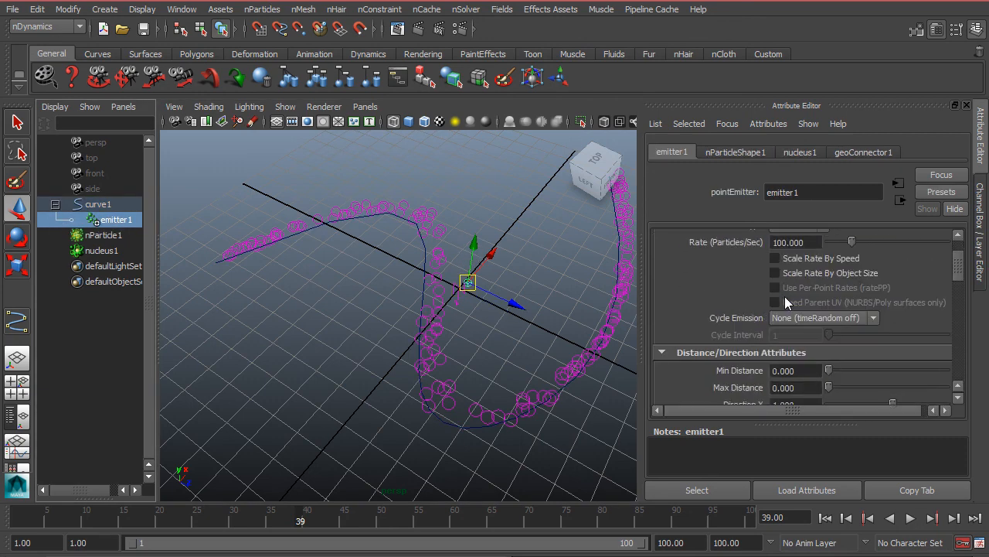
{"action": "left_click", "coordinate": [799, 272]}
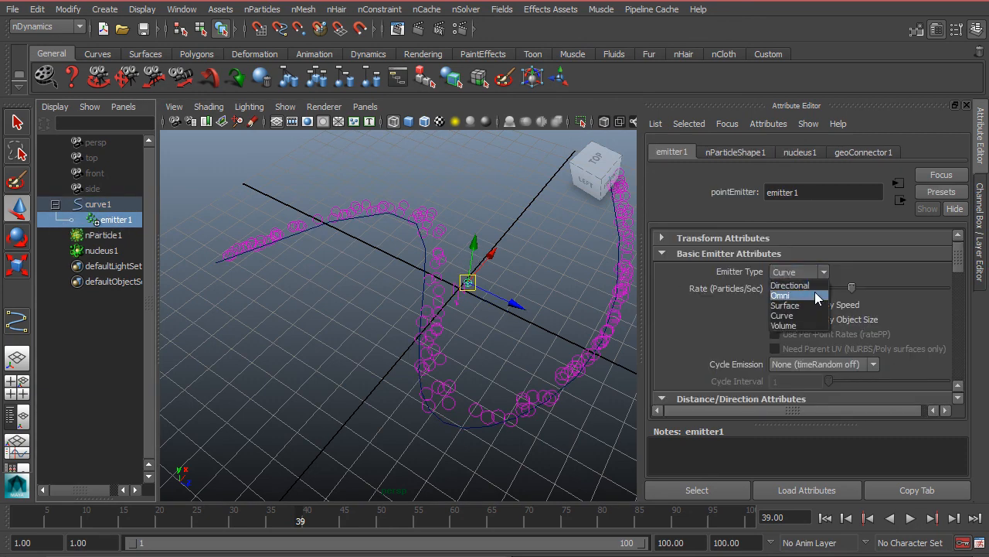
{"action": "left_click", "coordinate": [808, 293]}
{"action": "left_click", "coordinate": [825, 518]}
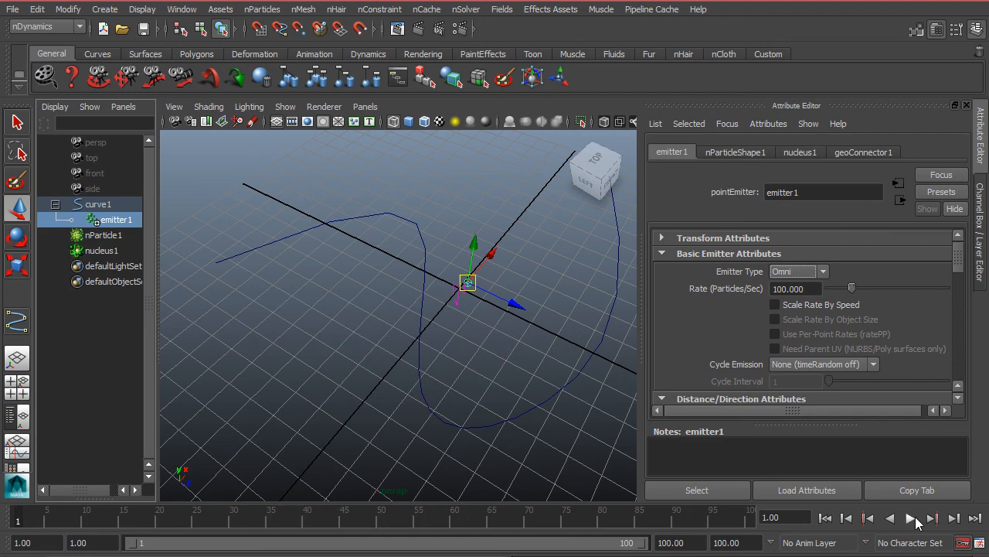
{"action": "left_click", "coordinate": [911, 518]}
{"action": "left_click_drag", "start_coordinate": [321, 294], "coordinate": [531, 275], "text": "alt"}
{"action": "left_click_drag", "start_coordinate": [440, 274], "coordinate": [525, 174], "text": "alt"}
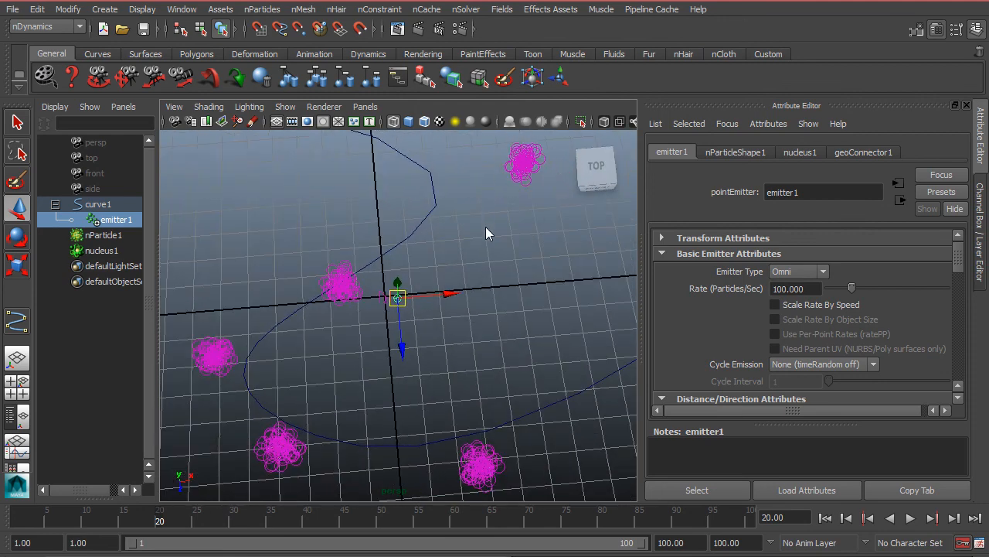
Select curve1 and examine where the Omni particle clusters sit relative to the curve from several angles.
{"action": "left_click_drag", "start_coordinate": [485, 223], "coordinate": [392, 283], "text": "alt"}
{"action": "left_click", "coordinate": [411, 294]}
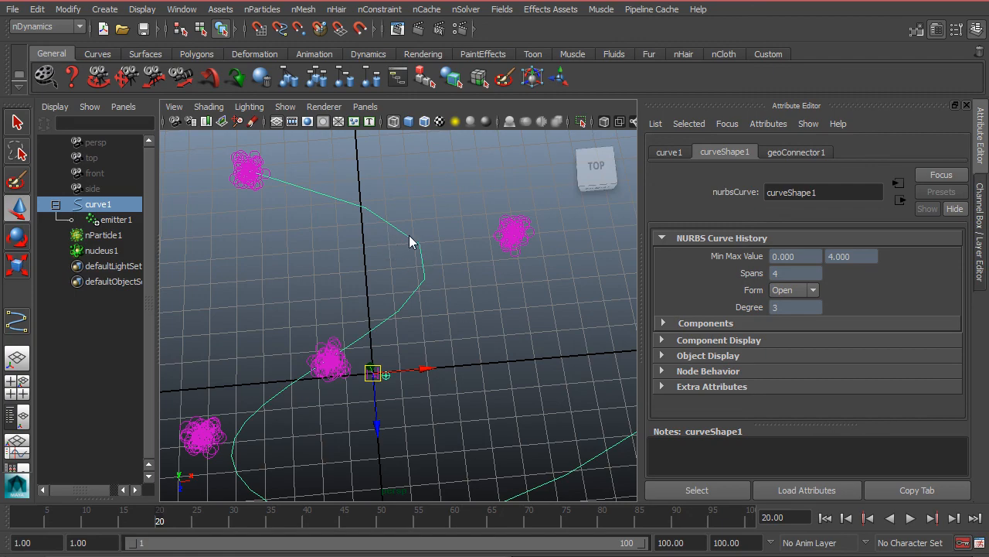
{"action": "left_click_drag", "start_coordinate": [366, 433], "coordinate": [558, 268], "text": "alt"}
{"action": "left_click_drag", "start_coordinate": [375, 430], "coordinate": [376, 245], "text": "alt"}
Select nParticle1, set emitter1's Emitter Type to Directional, play from the first frame, and examine the emission direction and the emitter's remaining attributes.
{"action": "left_click", "coordinate": [473, 166]}
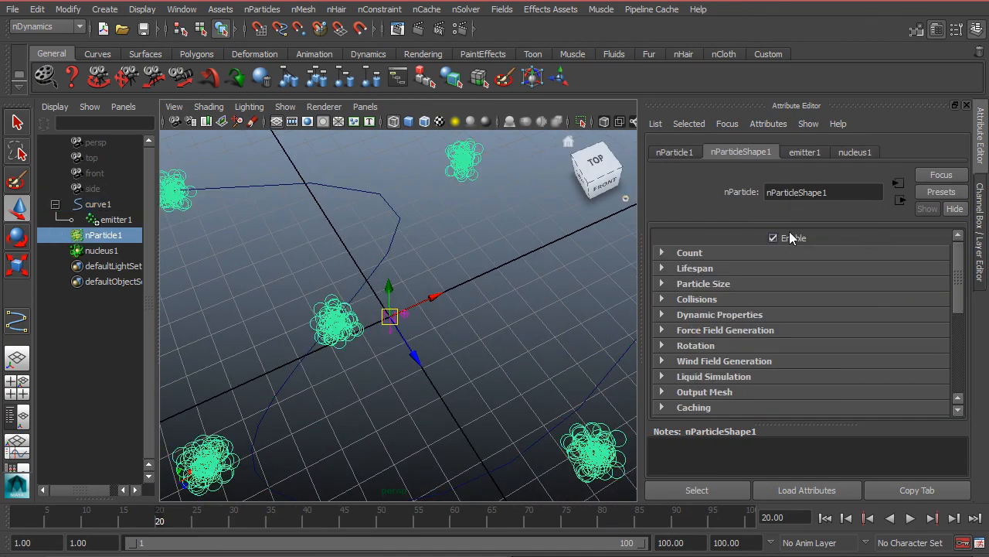
{"action": "left_click", "coordinate": [805, 157]}
{"action": "left_click", "coordinate": [796, 270]}
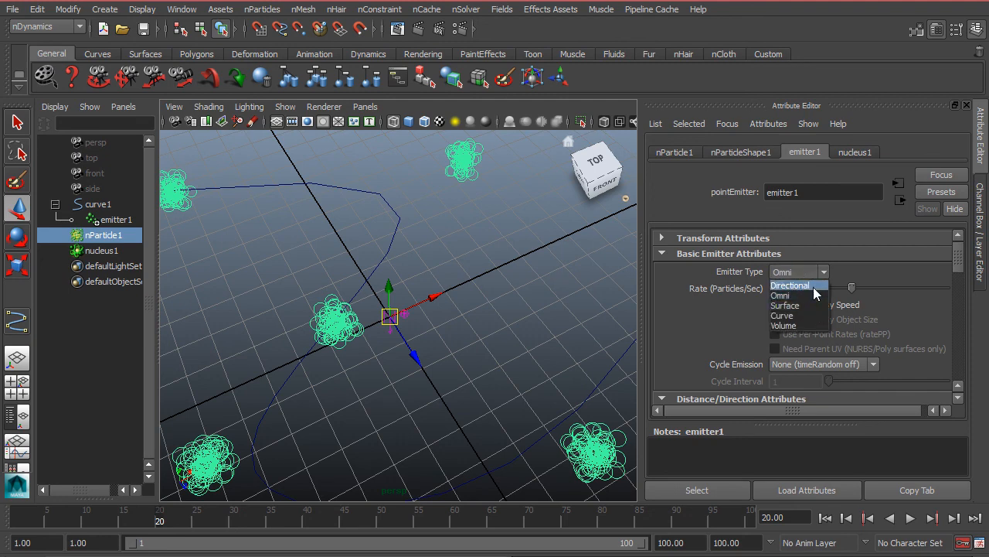
{"action": "left_click", "coordinate": [814, 287]}
{"action": "left_click", "coordinate": [825, 517]}
{"action": "left_click", "coordinate": [910, 517]}
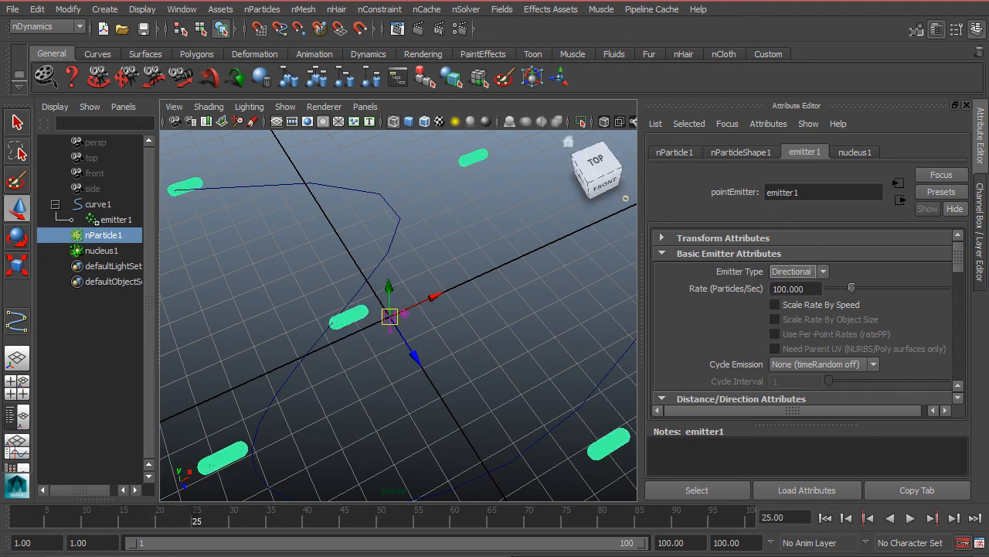
{"action": "left_click_drag", "start_coordinate": [961, 261], "coordinate": [950, 327]}
{"action": "left_click_drag", "start_coordinate": [437, 364], "coordinate": [600, 388], "text": "alt"}
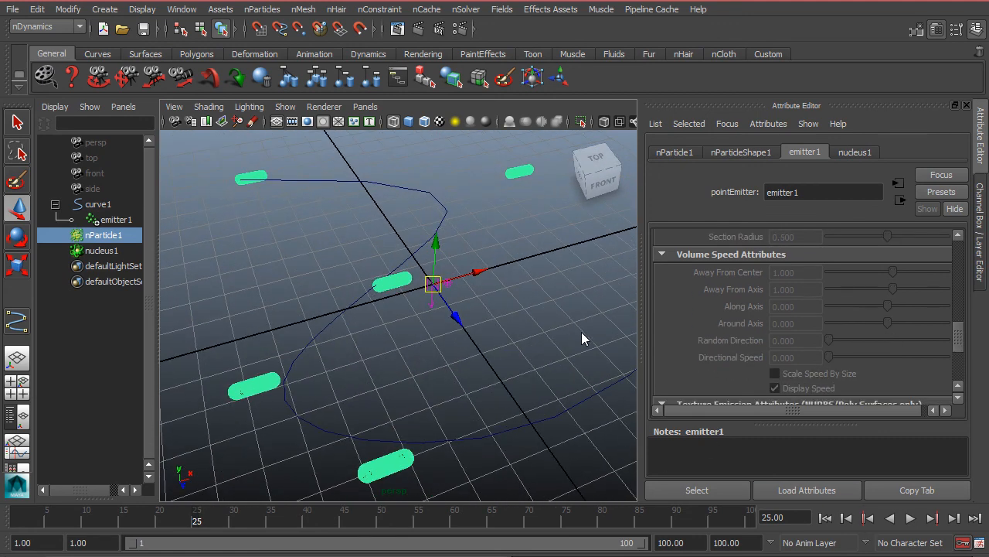
{"action": "left_click_drag", "start_coordinate": [959, 340], "coordinate": [963, 244]}
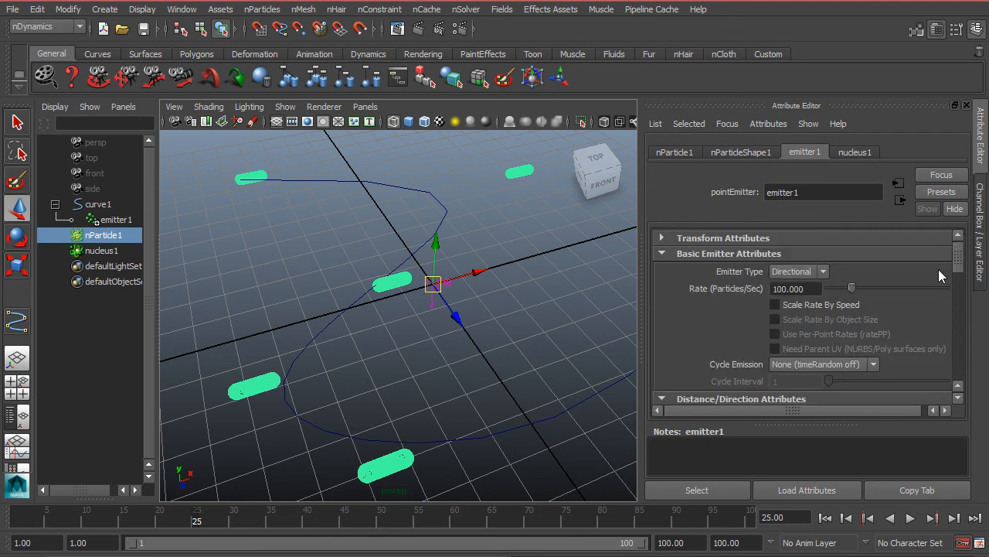